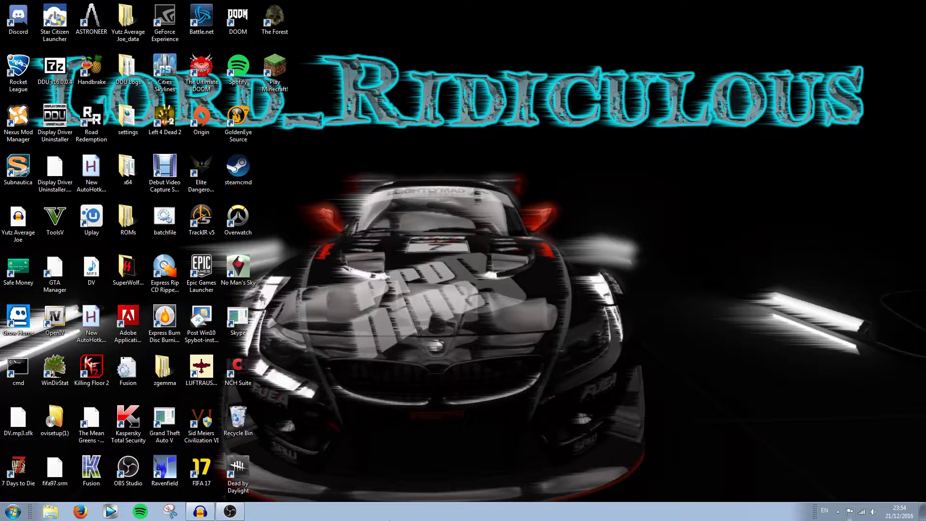
- Bring up Audacity and listen to the earlier voice recording, then stop playback
left_click(200, 513)
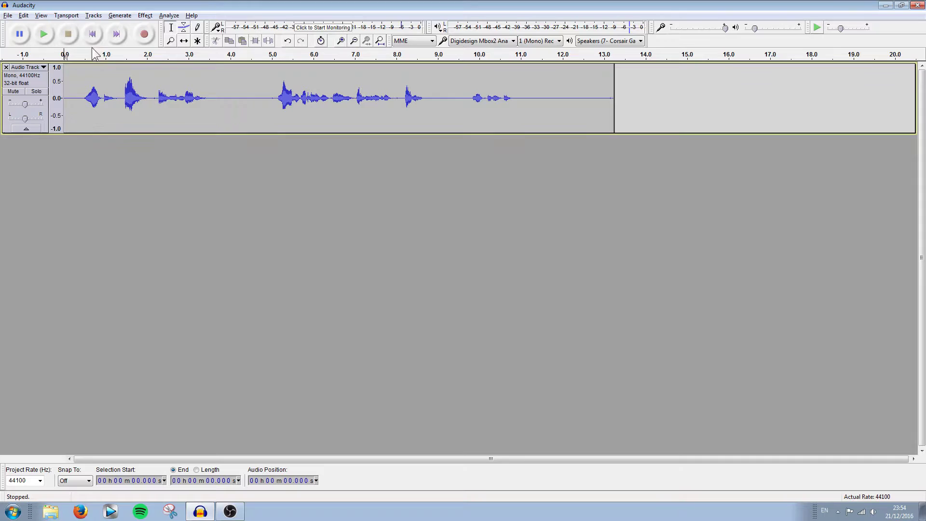
left_click(45, 34)
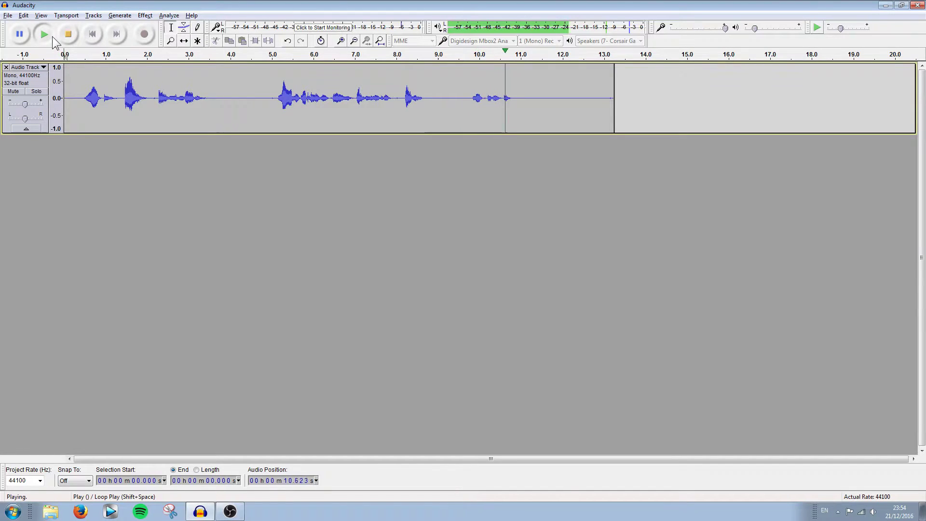
left_click(68, 37)
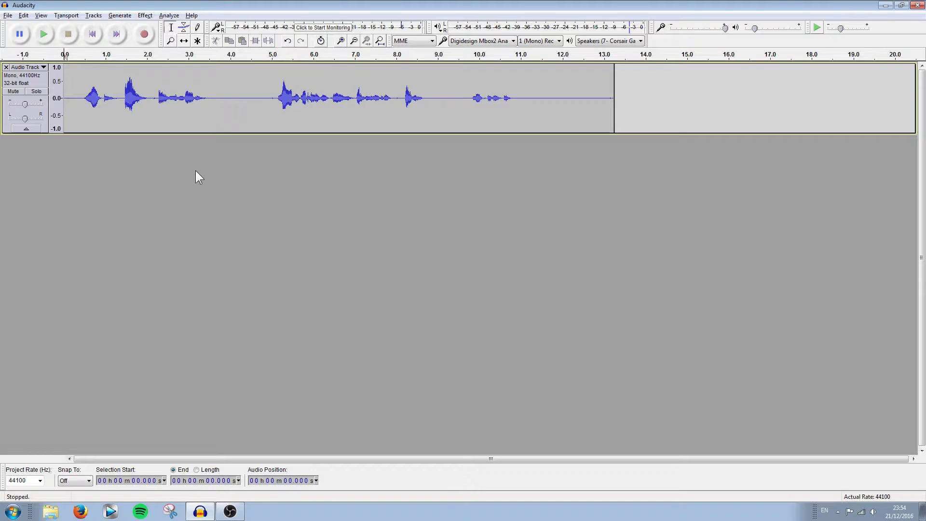
- Delete the old track and record a new mono voice take of about 28 seconds
left_click(6, 68)
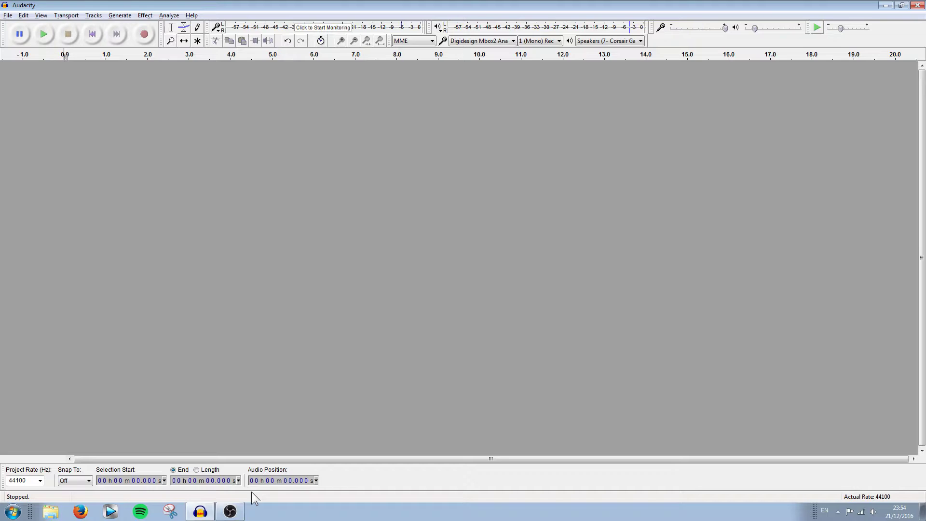
left_click(144, 34)
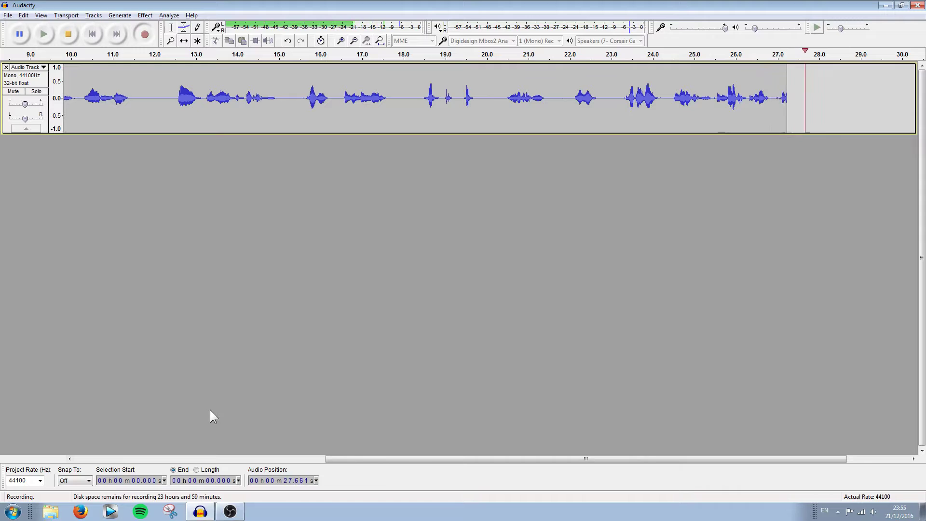
left_click(67, 39)
- Capture the silent intro as the Noise Reduction noise profile, after trying and undoing an amplify
left_click(91, 34)
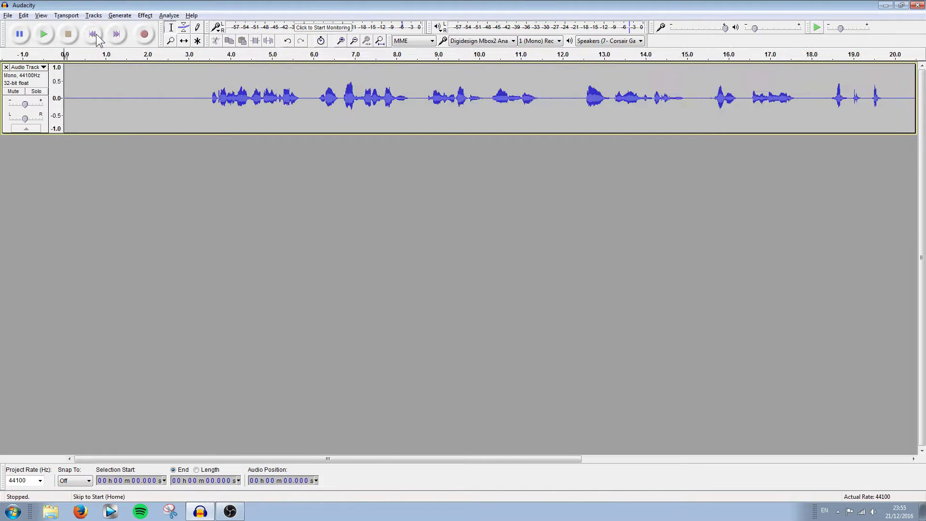
left_click_drag(73, 94, 197, 101)
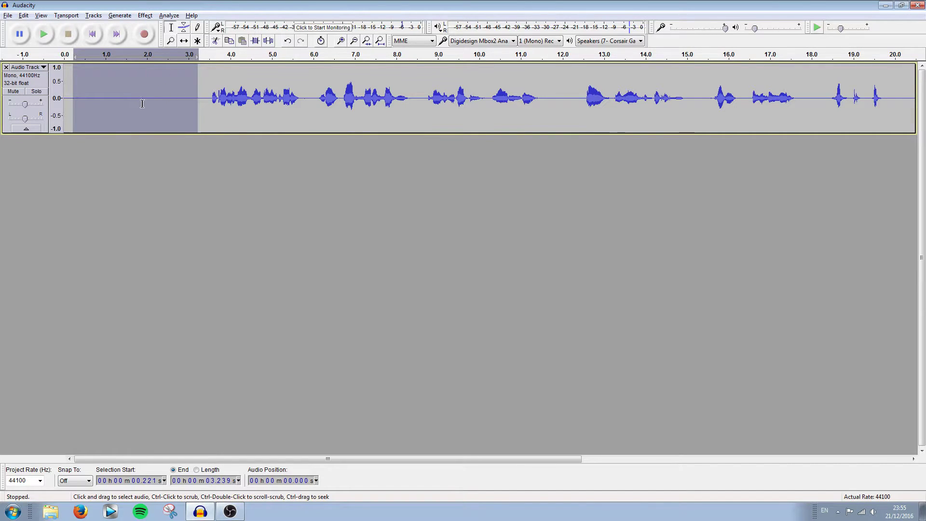
left_click(145, 14)
left_click(199, 52)
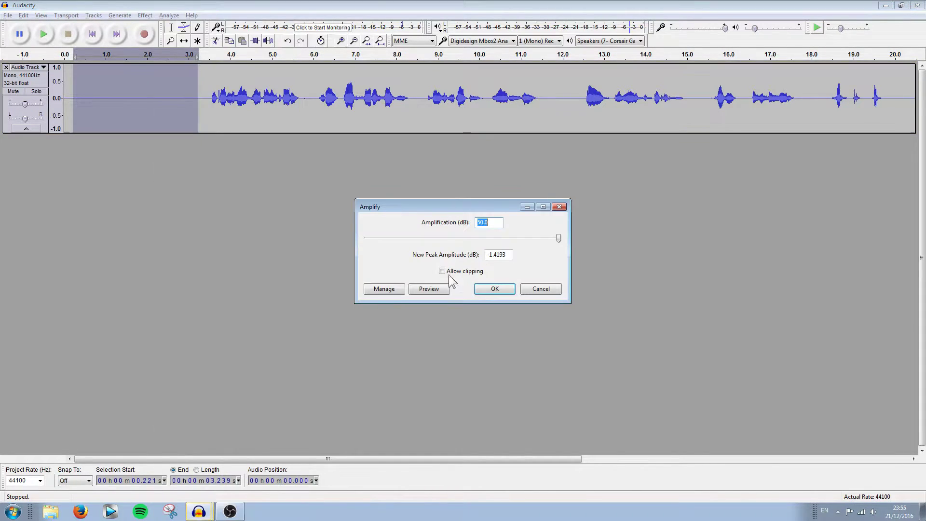
left_click(494, 289)
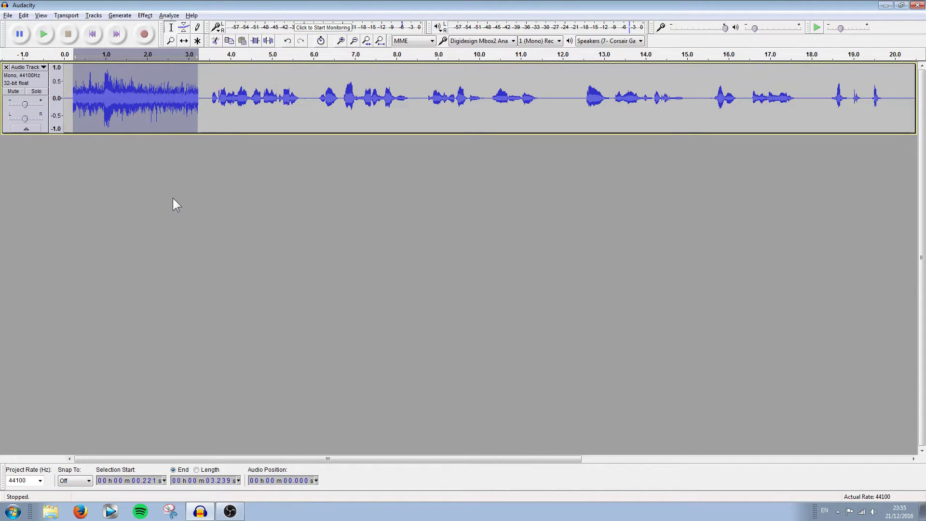
key("ctrl+l")
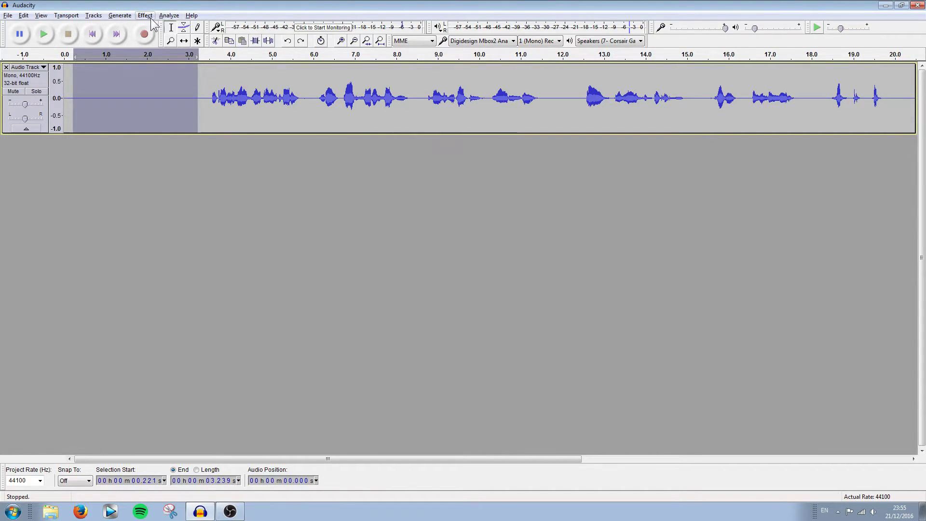
left_click(148, 18)
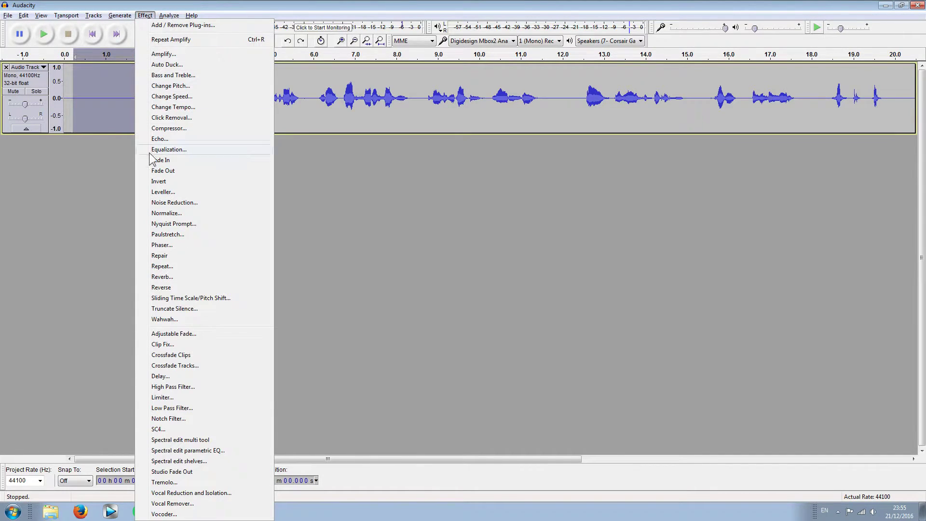
left_click(176, 203)
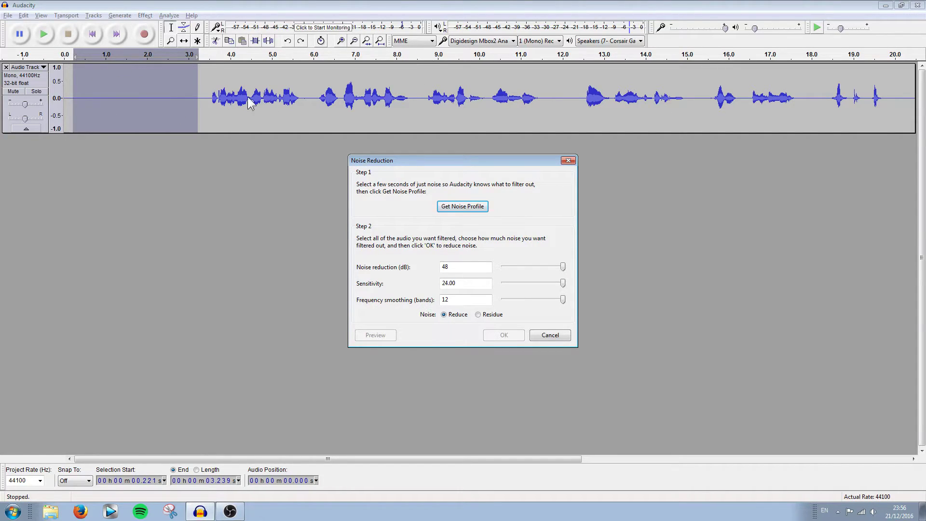
left_click(457, 206)
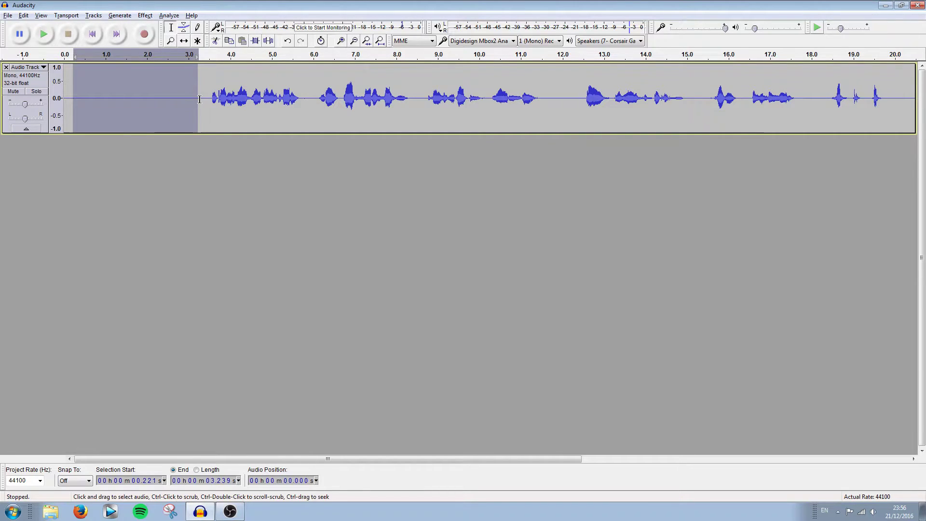
- Delete the opening silence (0–3.47 s) and select the whole voice track
left_click_drag(208, 99, 13, 60)
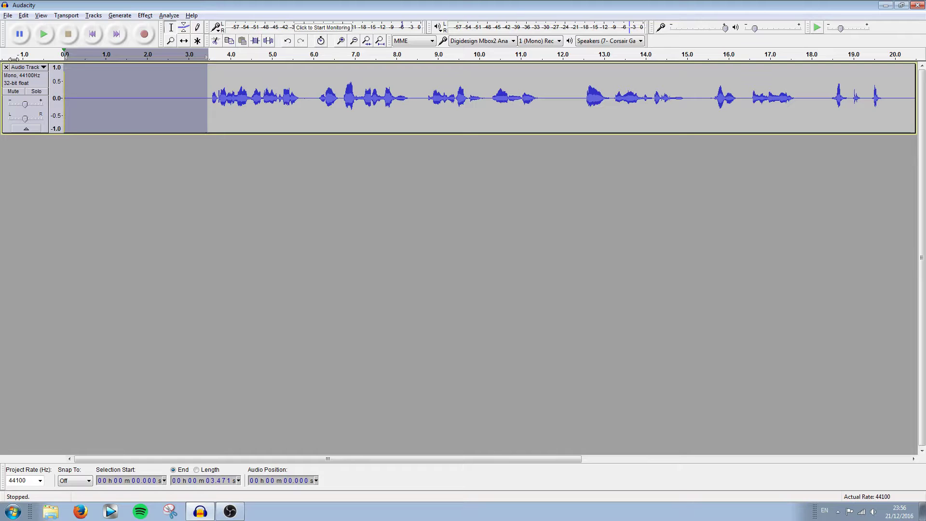
key("Delete")
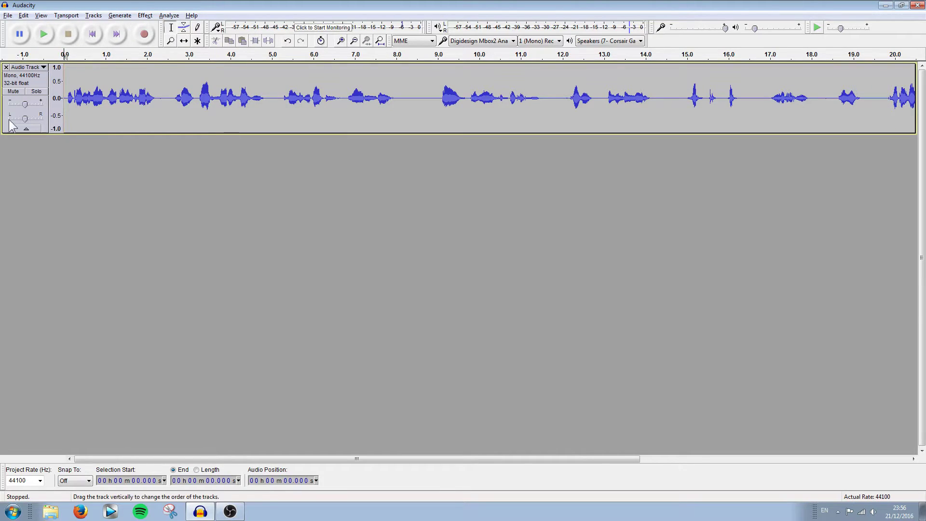
key("ctrl+a")
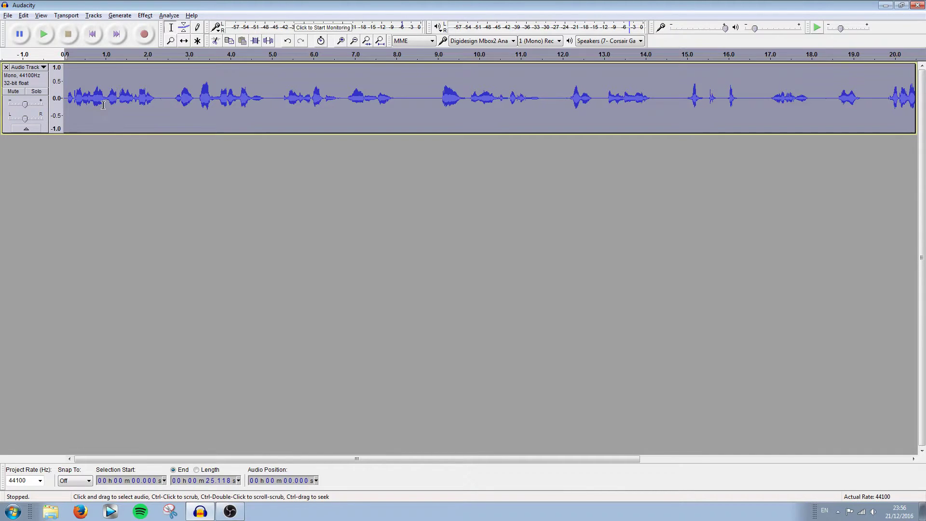
left_click(102, 105)
key("ctrl+a")
left_click(145, 15)
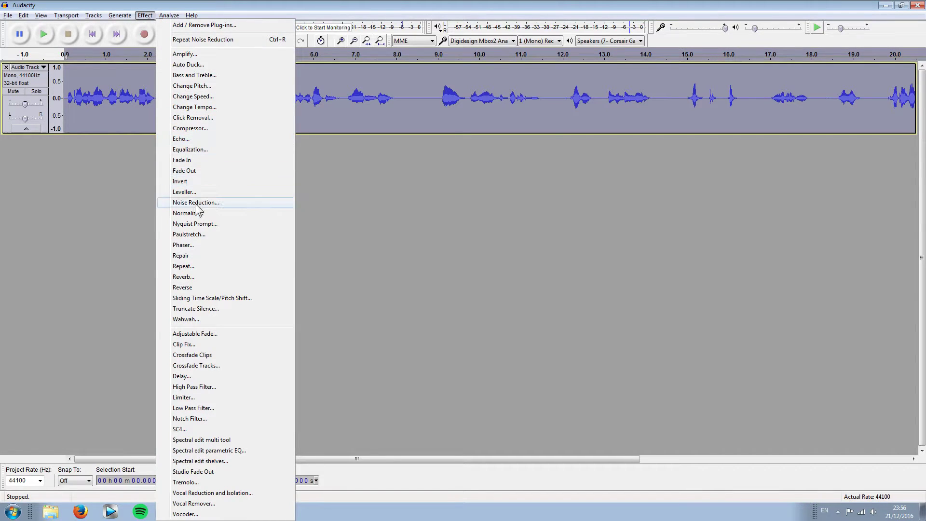
- Preview and apply Noise Reduction at 27 dB, sensitivity 6.50 and smoothing 3 bands
left_click(195, 204)
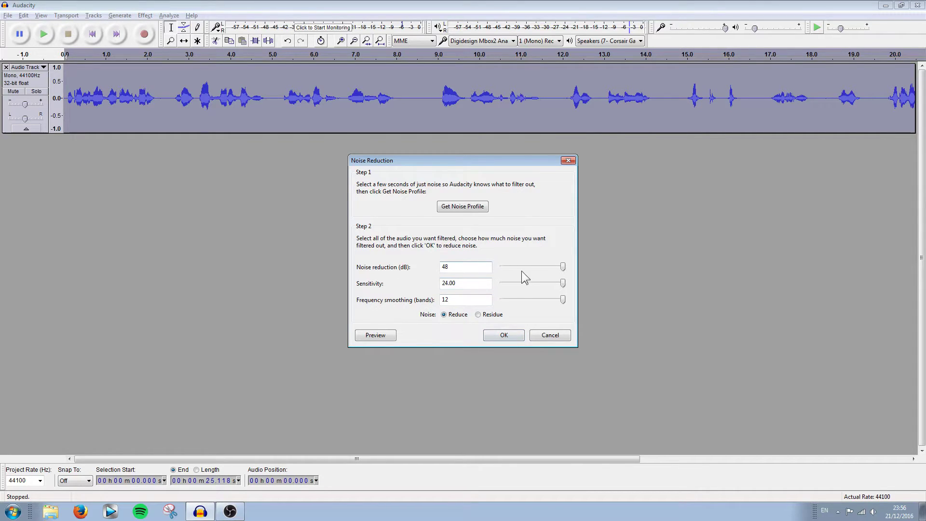
left_click_drag(548, 268, 535, 274)
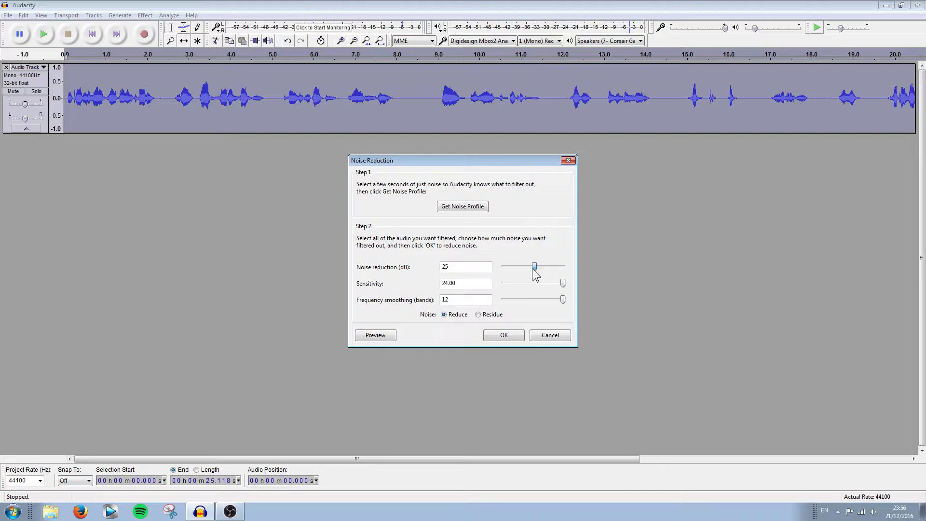
mouse_move(534, 271)
left_mouse_down()
mouse_move(547, 269)
mouse_move(537, 269)
left_mouse_up()
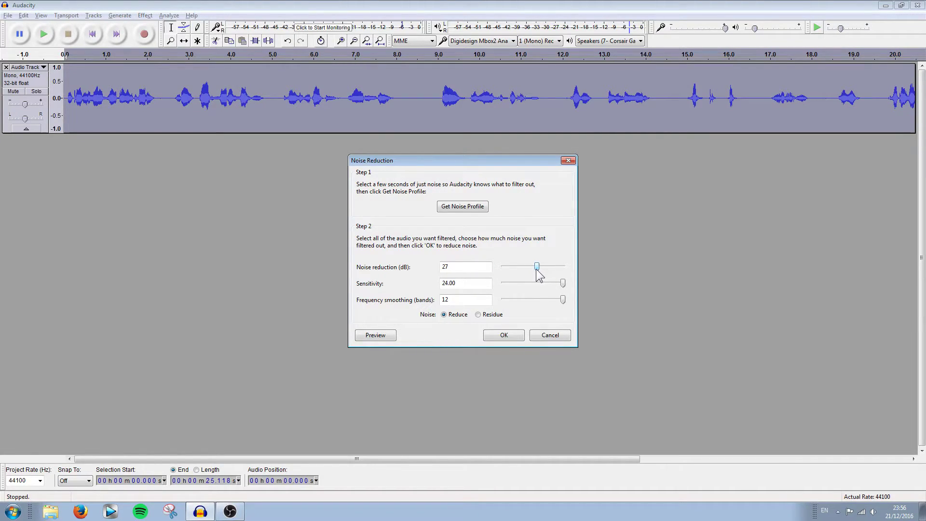
left_click_drag(557, 284, 521, 286)
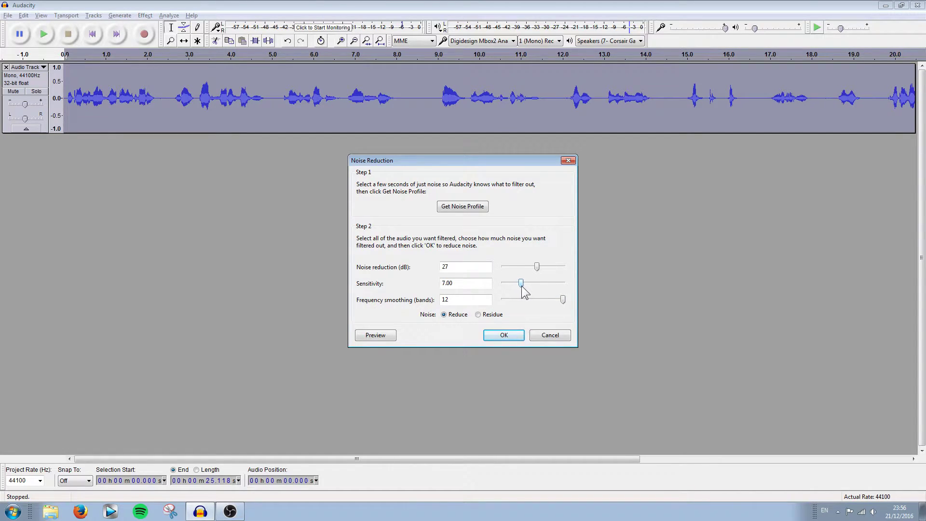
left_click_drag(521, 287, 542, 298)
left_click_drag(528, 300, 525, 299)
left_click(377, 337)
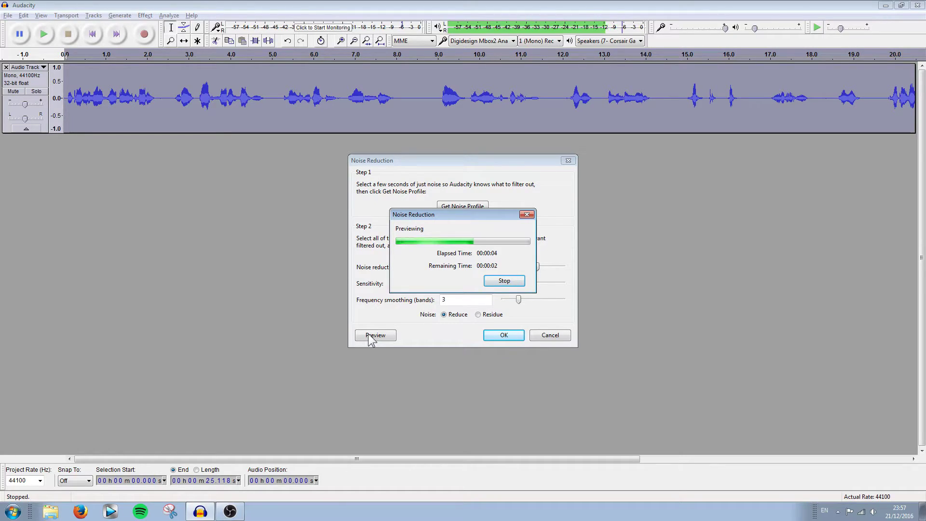
left_click(504, 281)
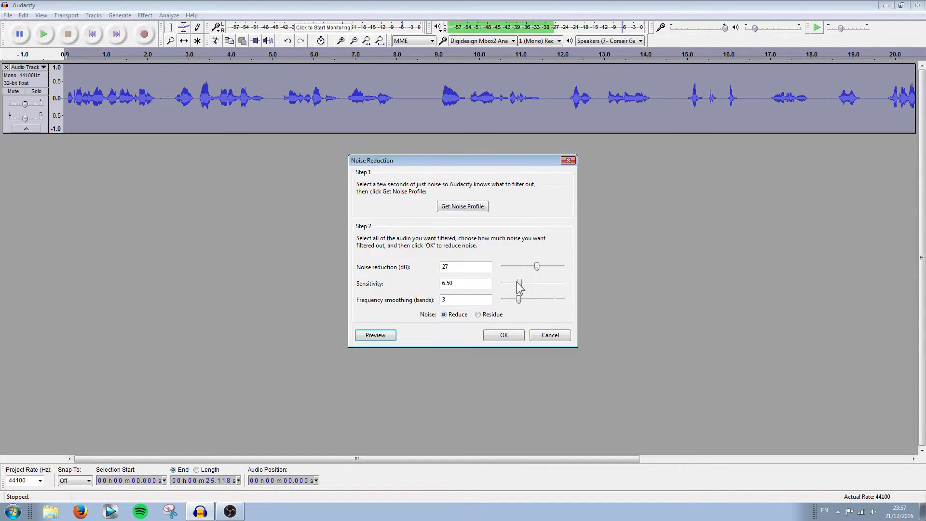
left_click(506, 335)
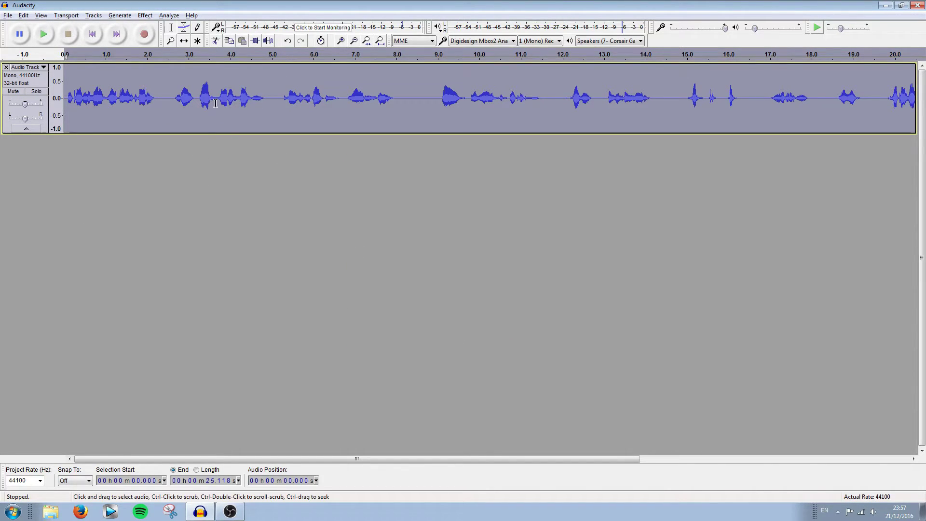
- Select the speech from 0 to about 8.3 seconds and play it back to check
left_click(217, 230)
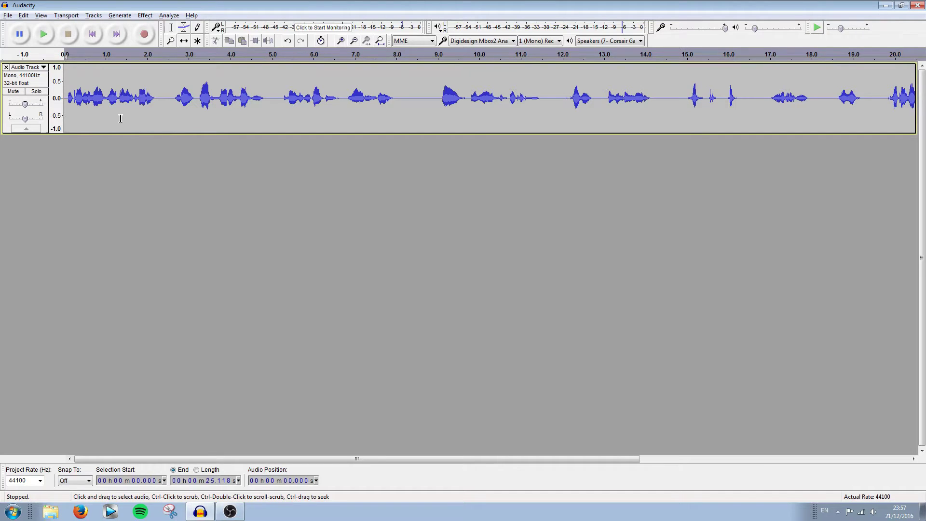
left_click(36, 124)
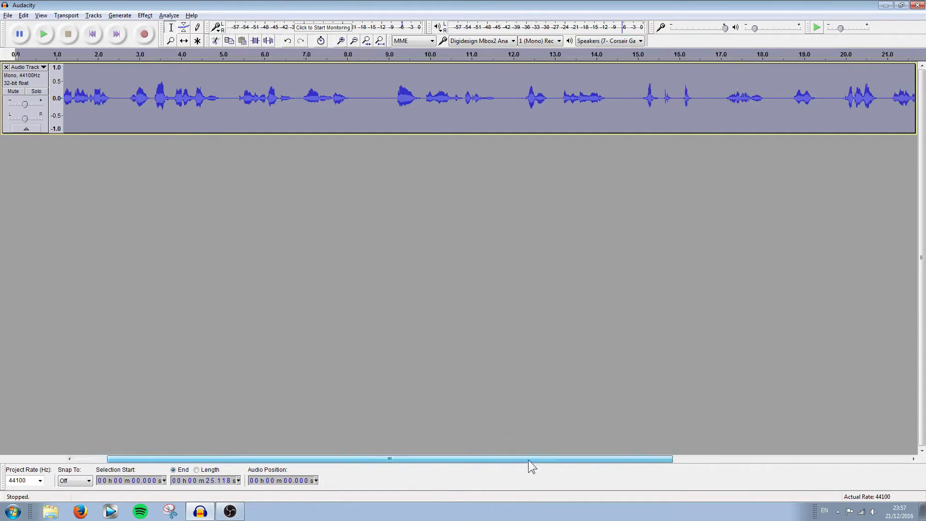
left_click_drag(512, 458, 431, 458)
left_click(407, 100)
left_click_drag(407, 100, 49, 101)
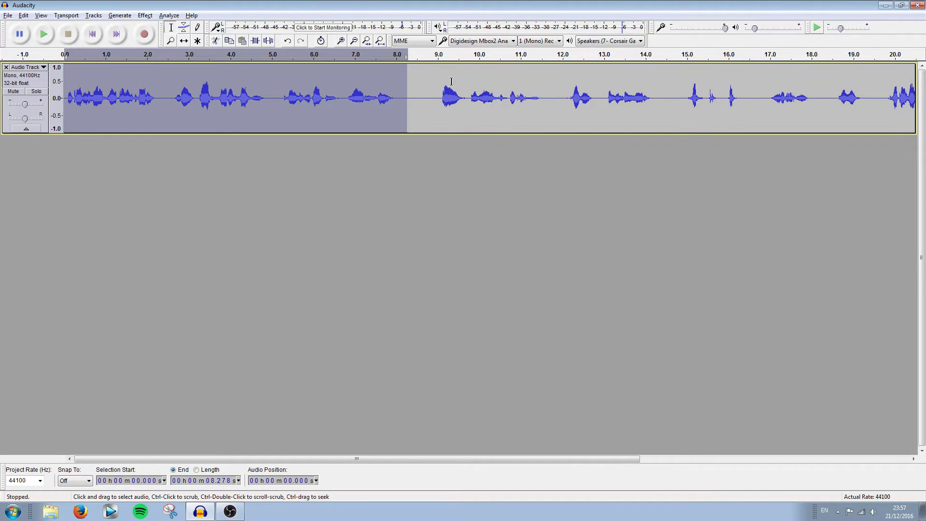
left_click(675, 100, "ctrl")
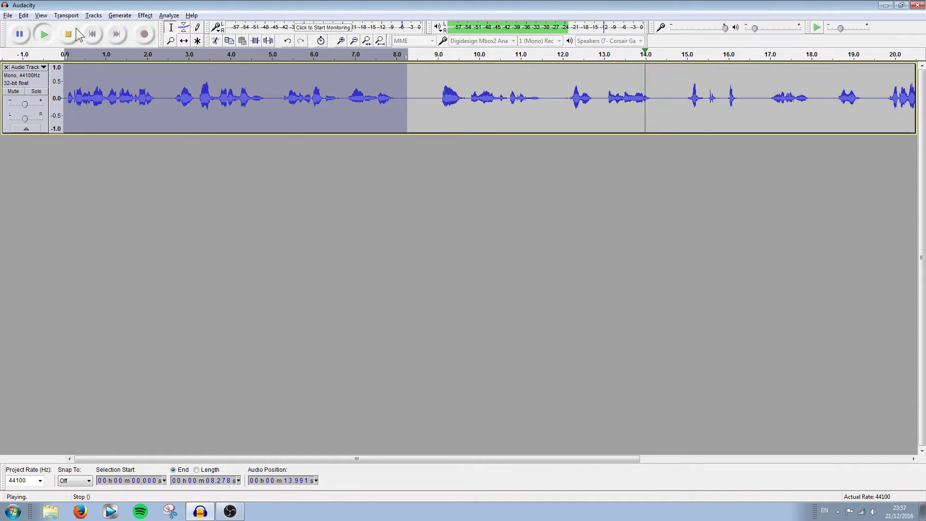
key("space")
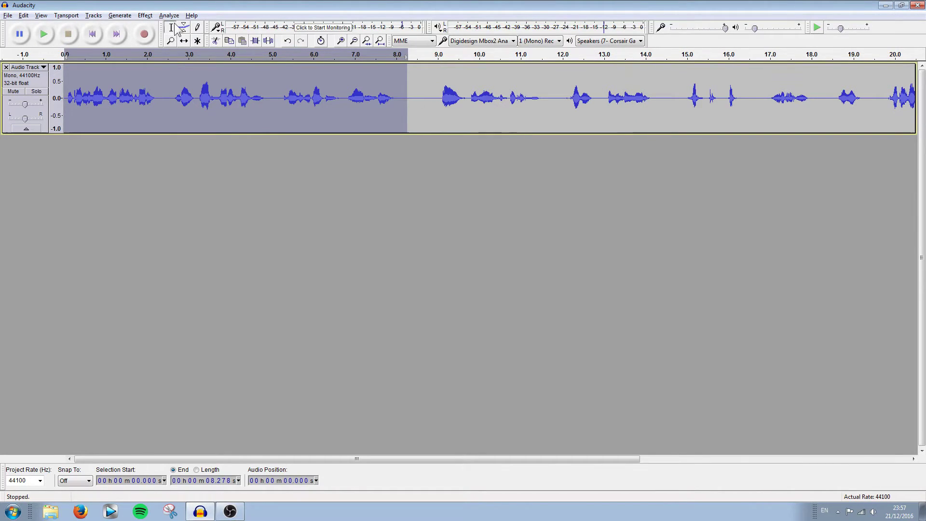
left_click(146, 15)
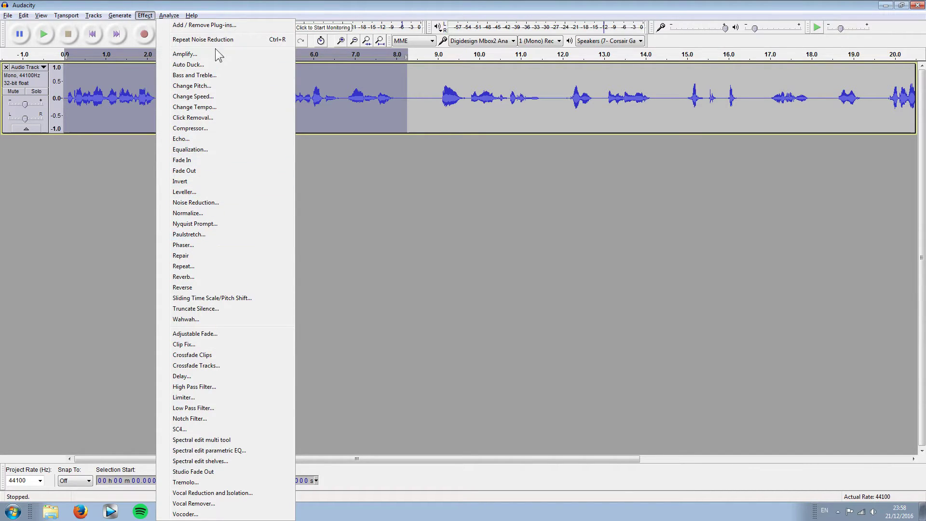
- Preview Change Pitch at several slider values, including a large rise and a slight drop
left_click(203, 88)
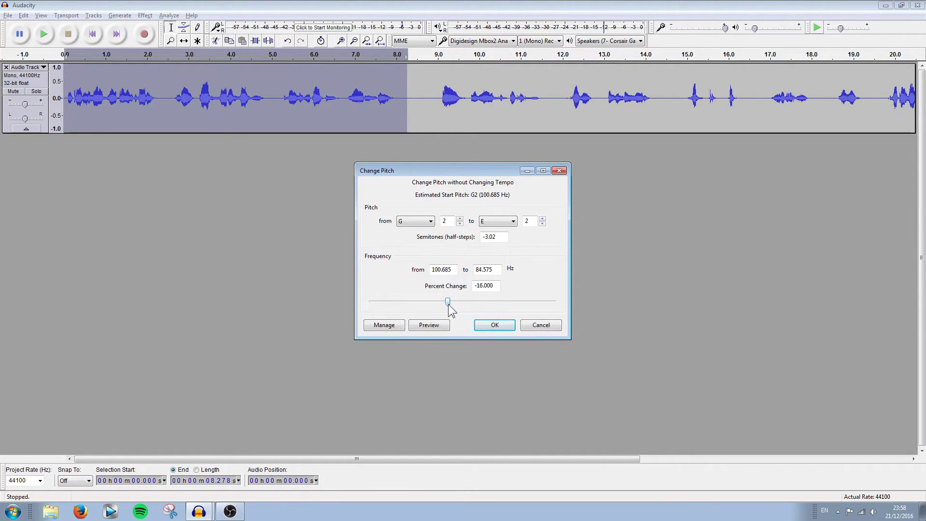
left_click_drag(448, 303, 462, 300)
left_click(430, 326)
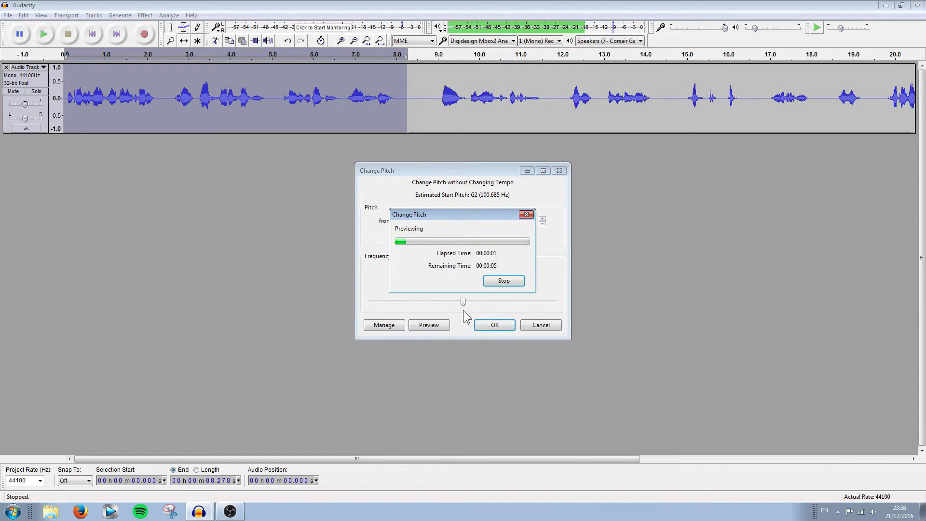
left_click(499, 281)
left_click_drag(462, 302, 508, 301)
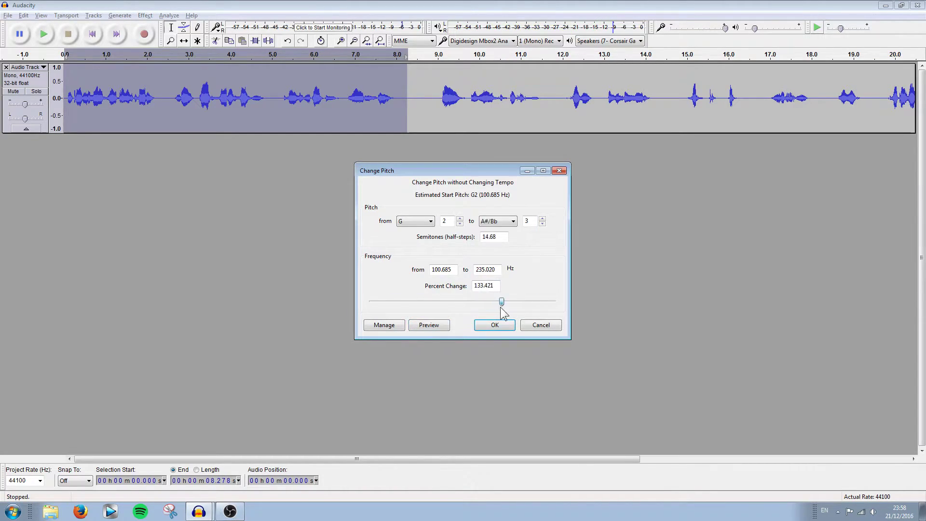
left_click(436, 326)
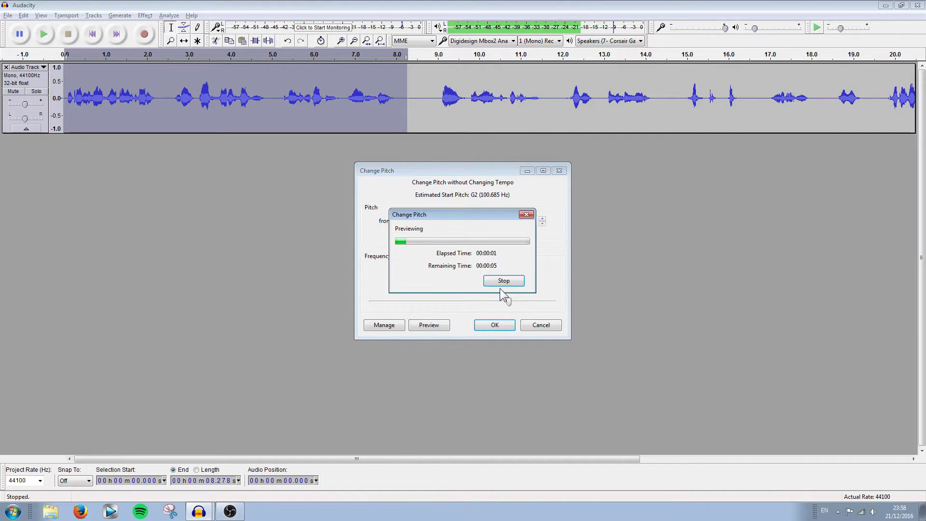
left_click(502, 281)
left_click_drag(508, 300, 455, 309)
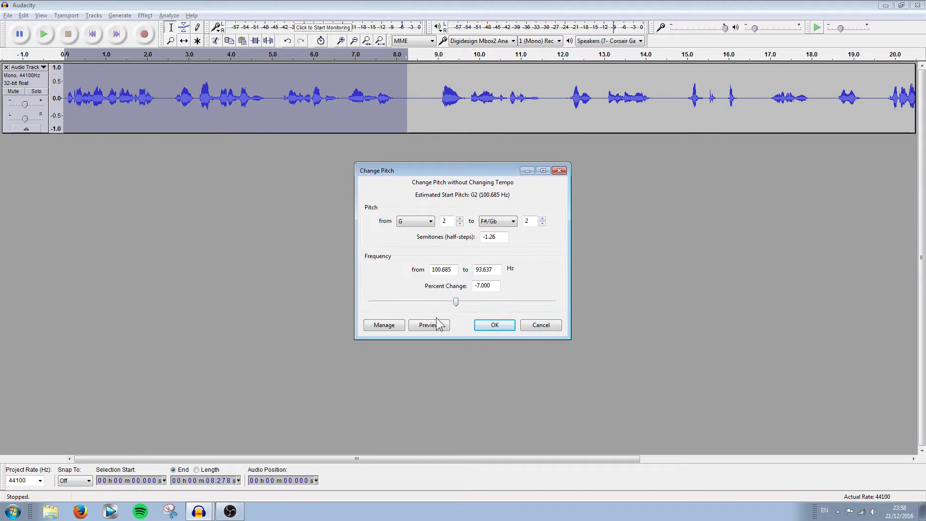
left_click(439, 326)
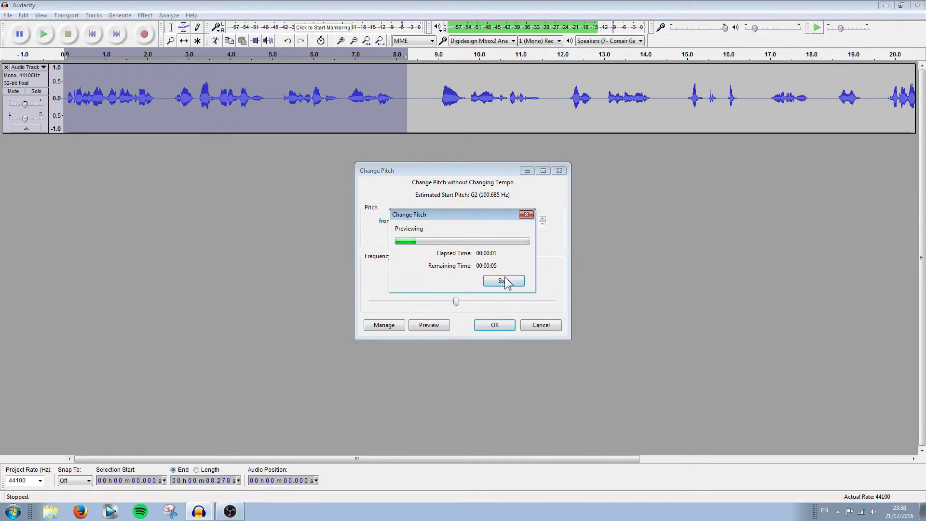
left_click(509, 284)
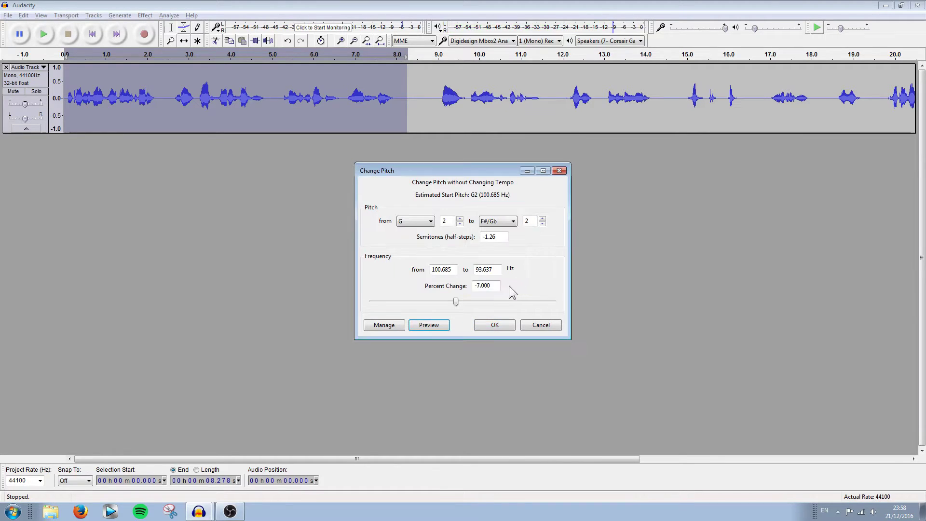
- Preview pitch drops of -14%, -17% and -19%, then apply -17% (G to E)
left_click_drag(455, 305, 451, 307)
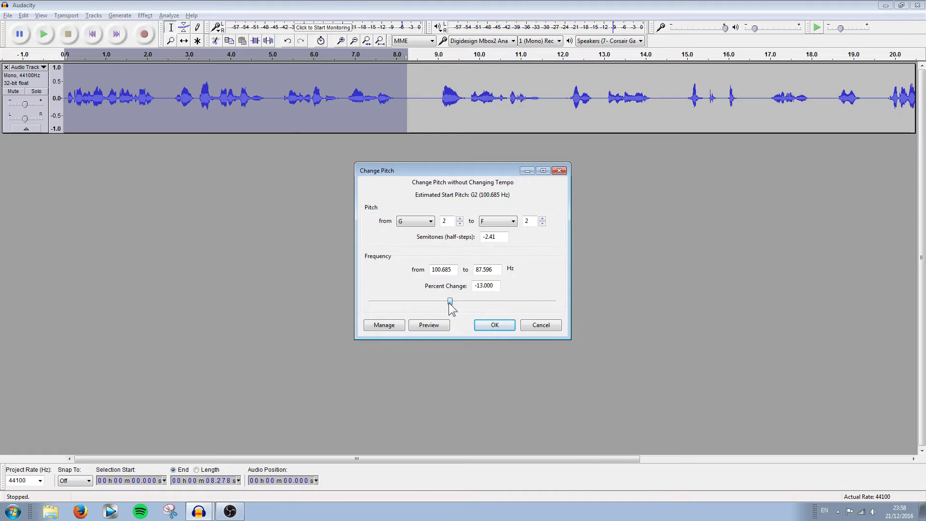
left_click(428, 327)
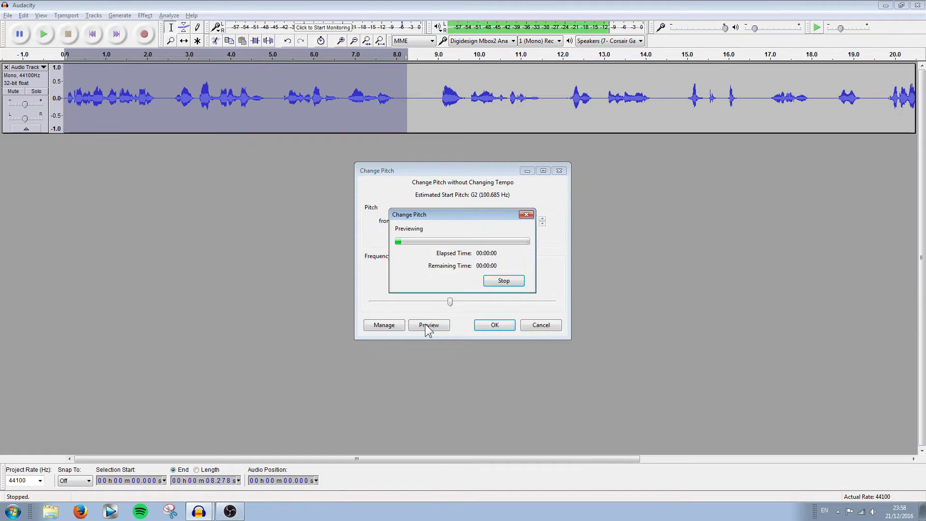
left_click(499, 284)
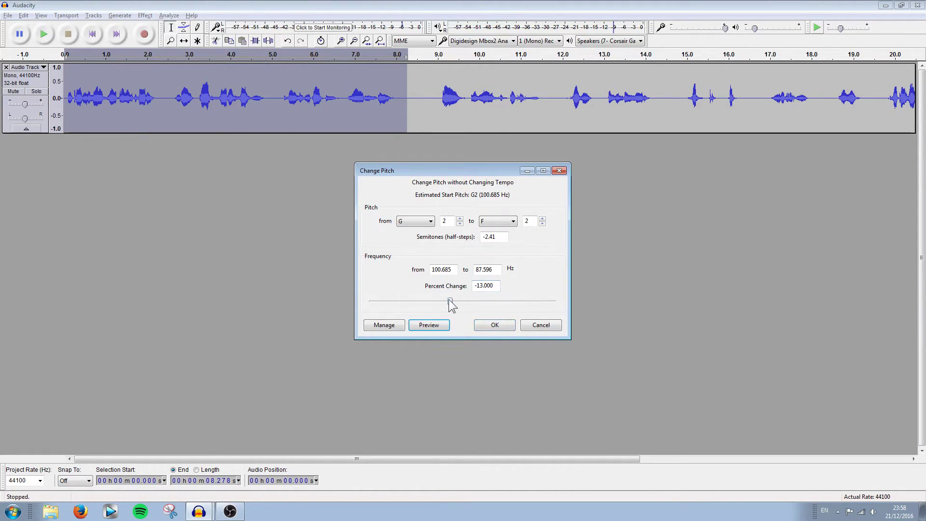
left_click_drag(449, 304, 445, 307)
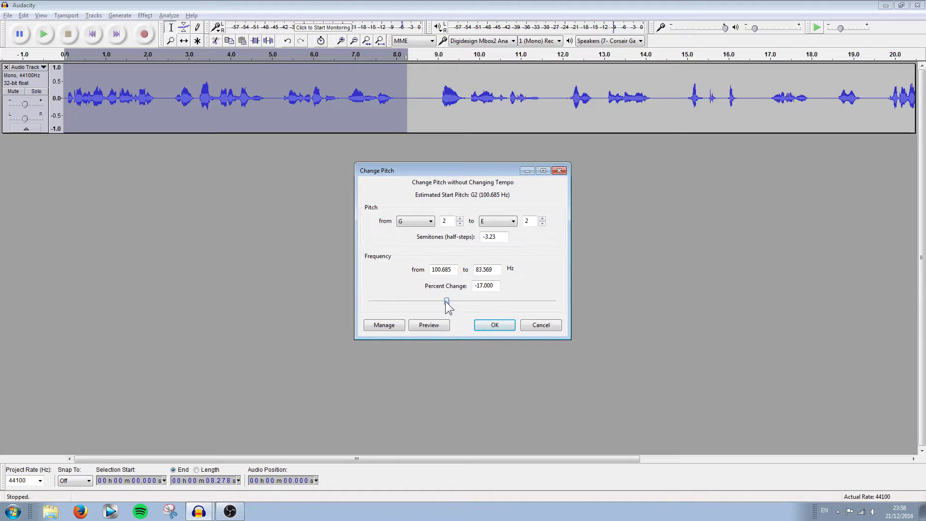
left_click(430, 326)
left_click_drag(446, 302, 443, 304)
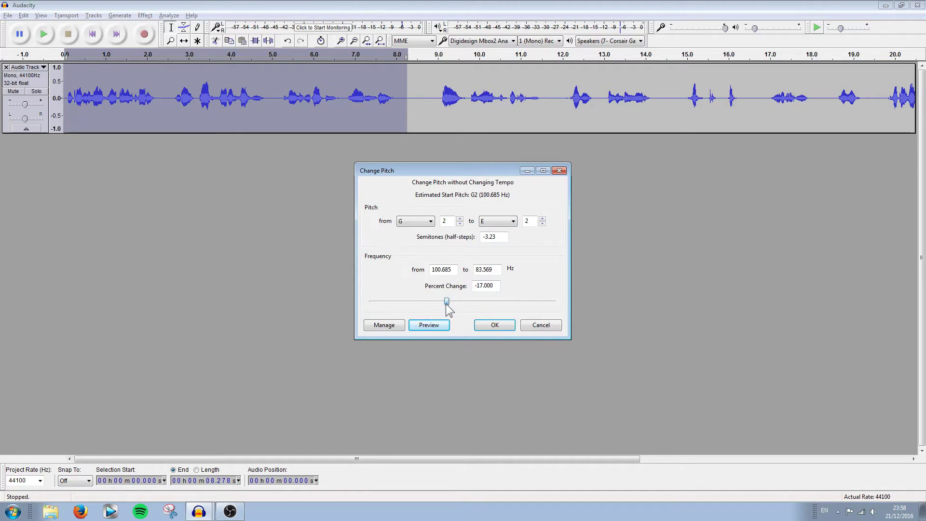
left_click(434, 325)
left_click(504, 282)
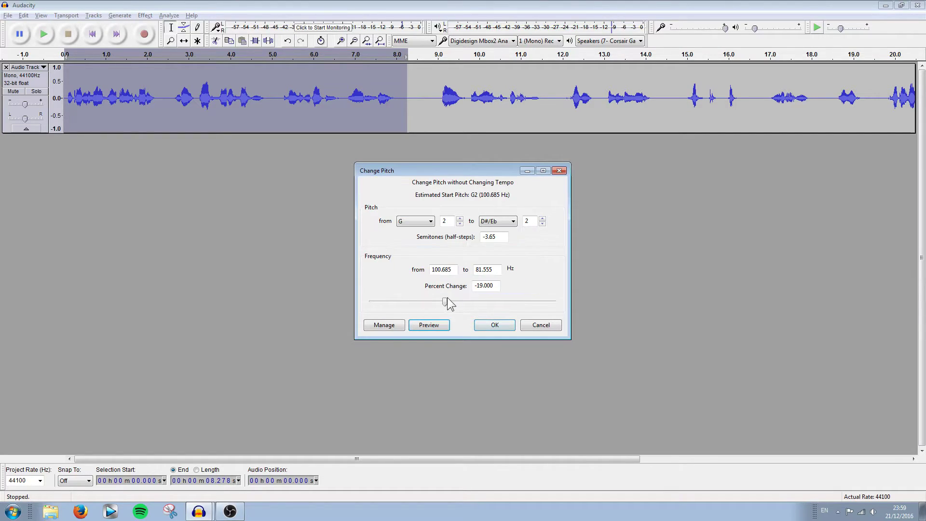
left_click_drag(444, 300, 445, 302)
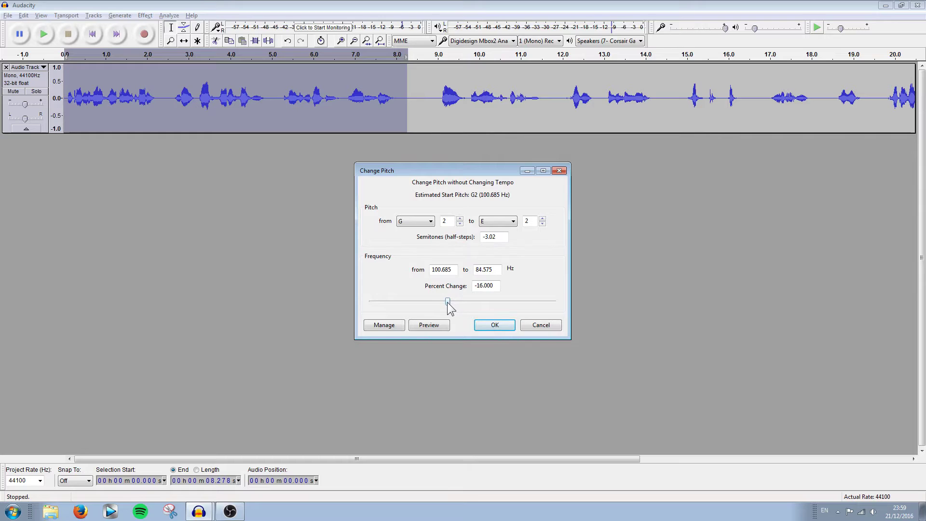
left_click(489, 328)
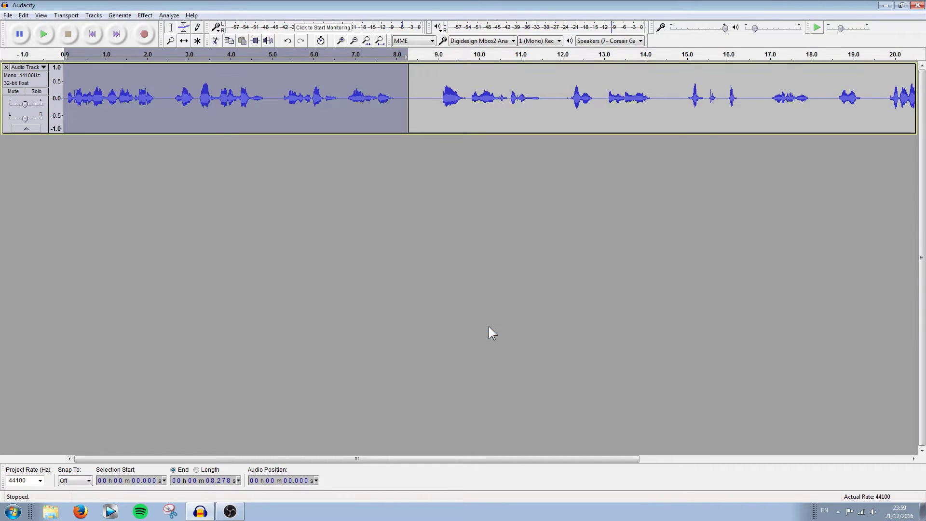
left_click(346, 98)
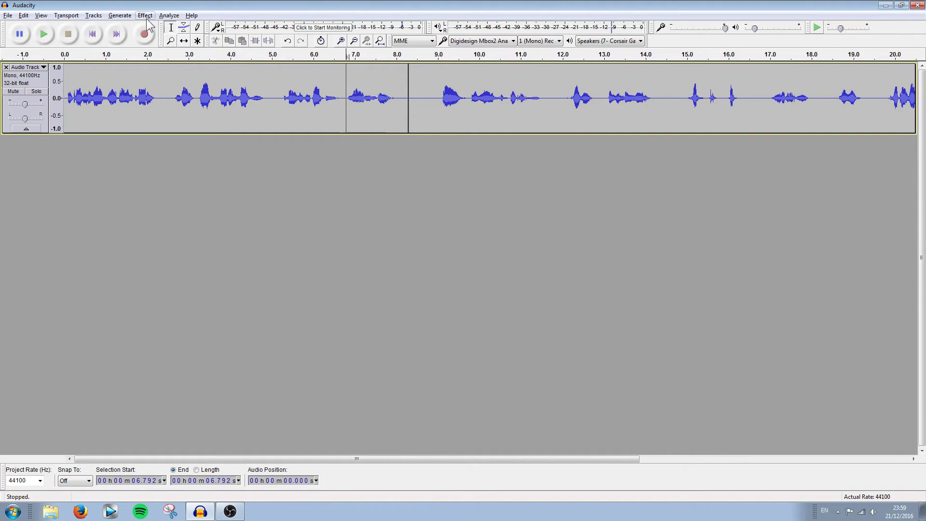
left_click_drag(403, 97, 65, 98)
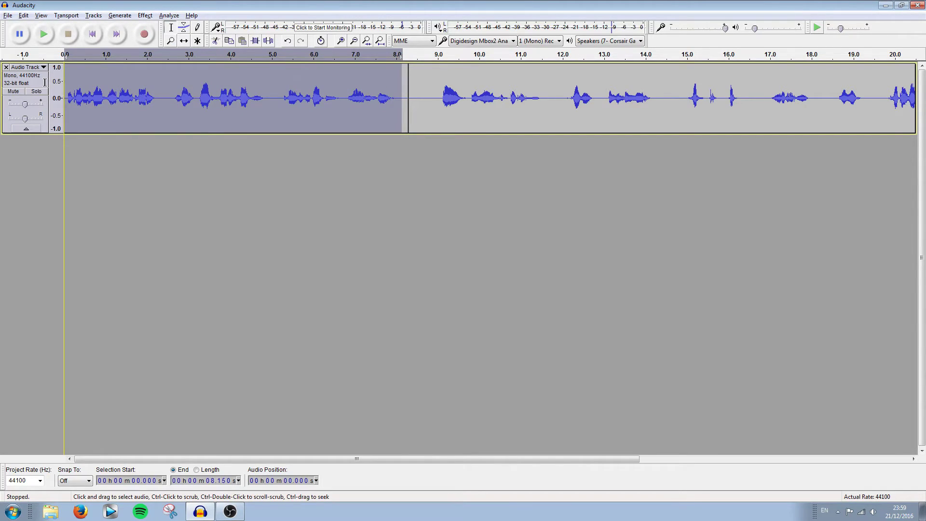
left_click(143, 15)
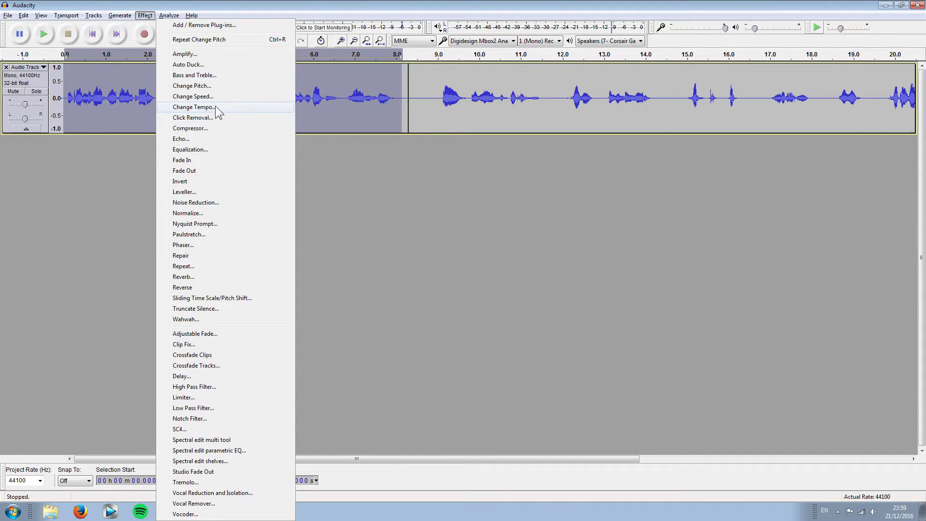
left_click(198, 140)
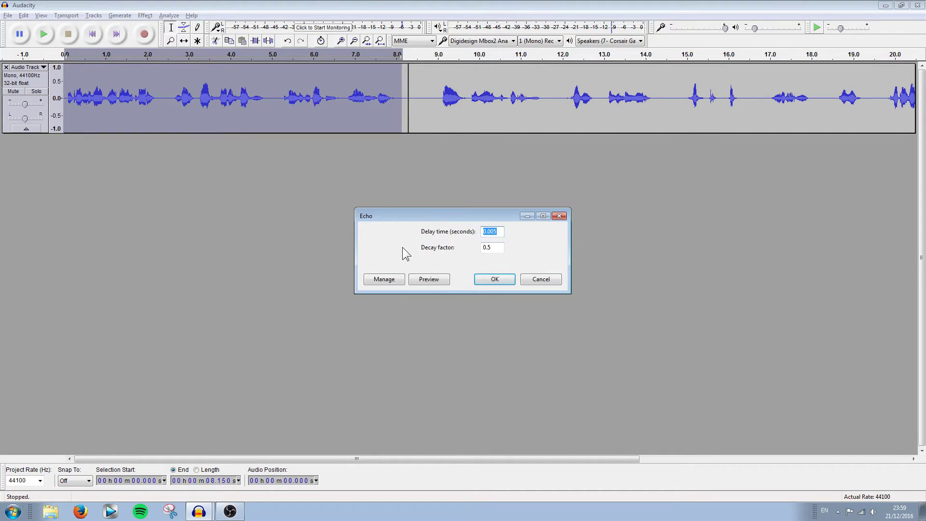
left_click(435, 279)
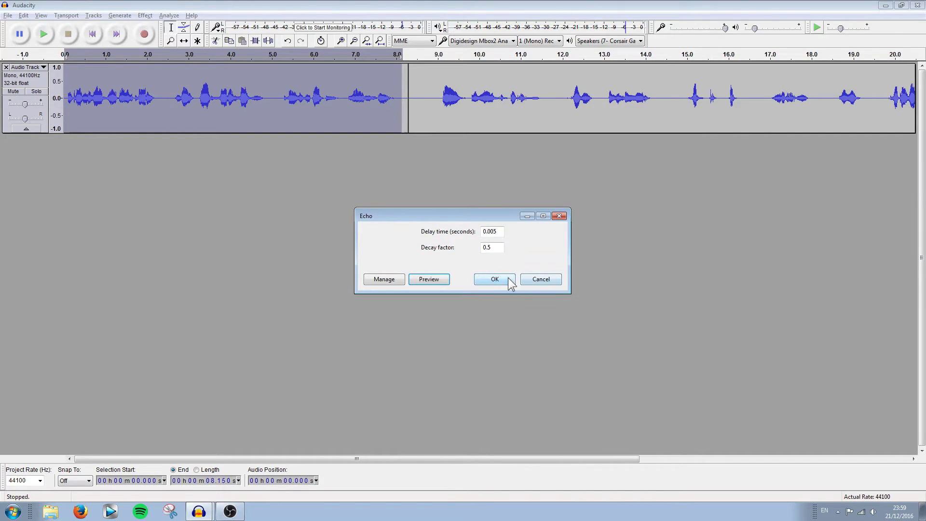
left_click(507, 280)
left_click(264, 117)
key("space")
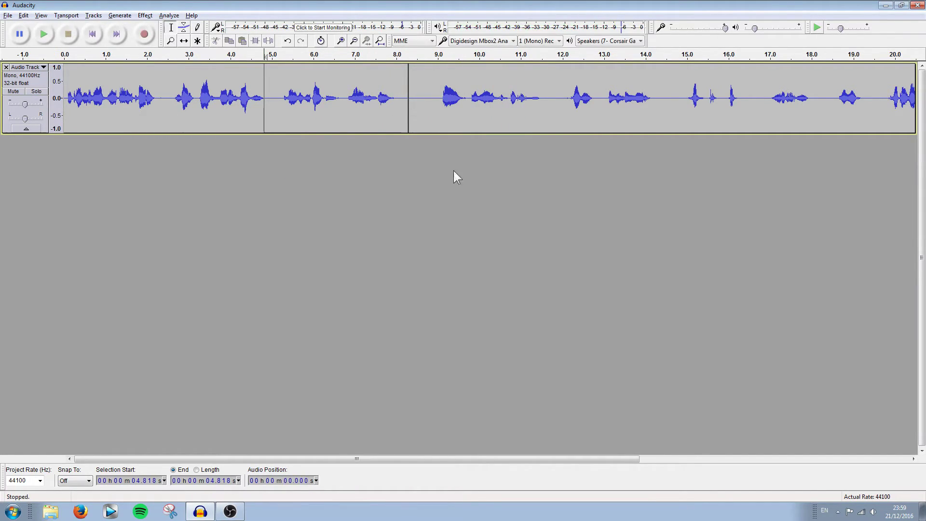
left_click(341, 110)
key("space")
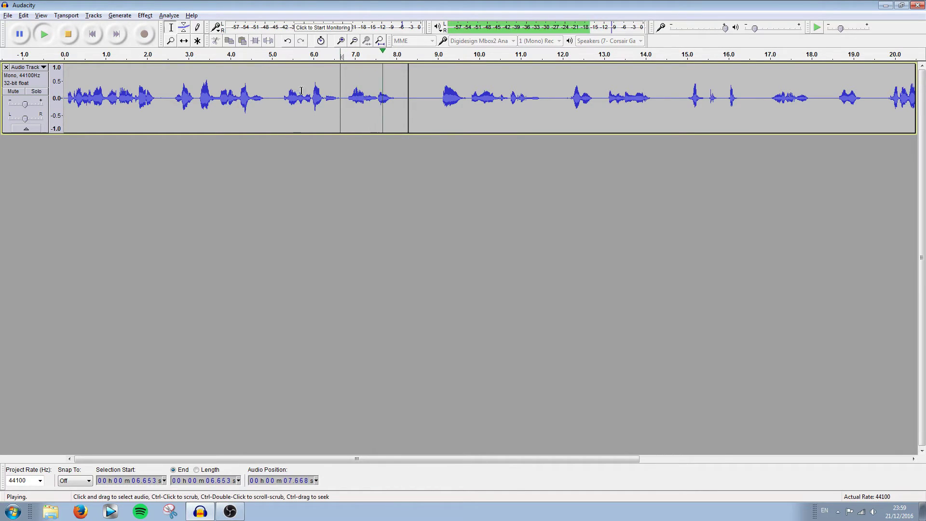
key("space")
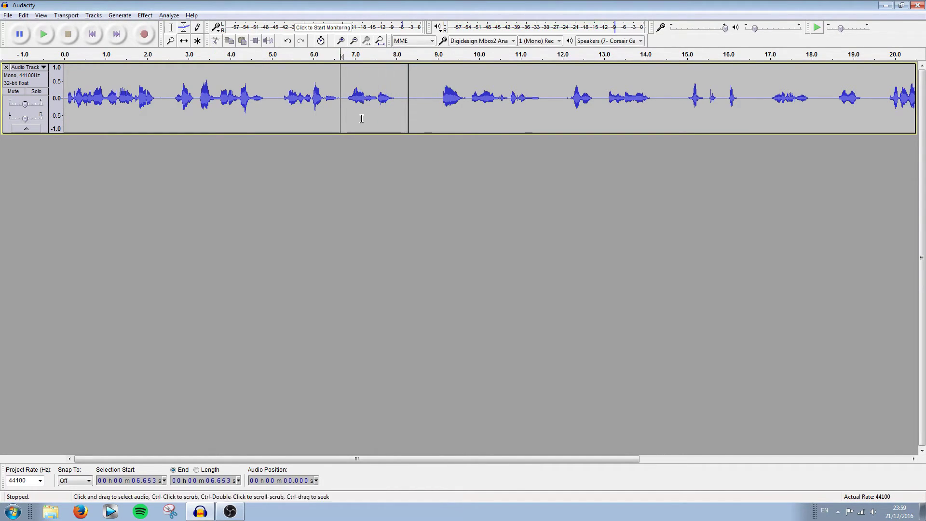
mouse_move(434, 92)
left_mouse_down()
mouse_move(829, 143)
mouse_move(817, 150)
left_mouse_up()
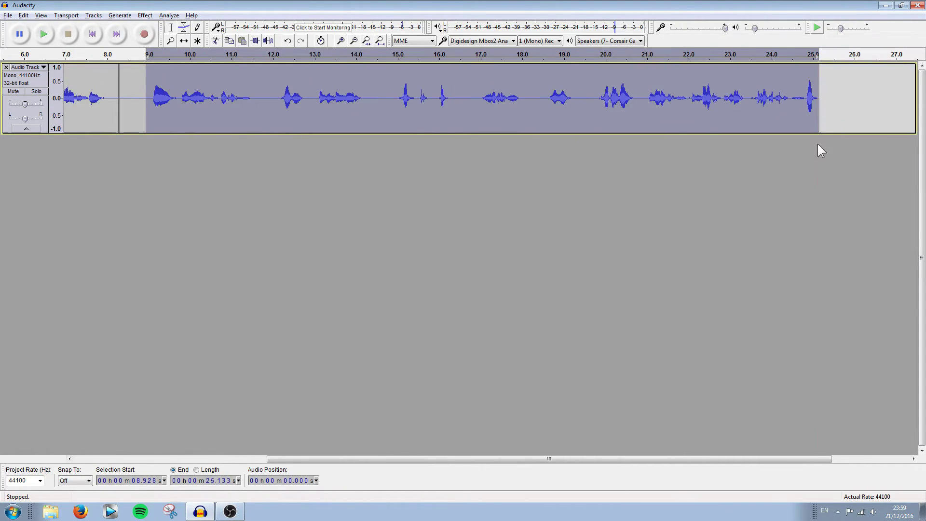
- Apply Change Pitch (-3.23 semitones) and then Echo to the selected voice
left_click(145, 16)
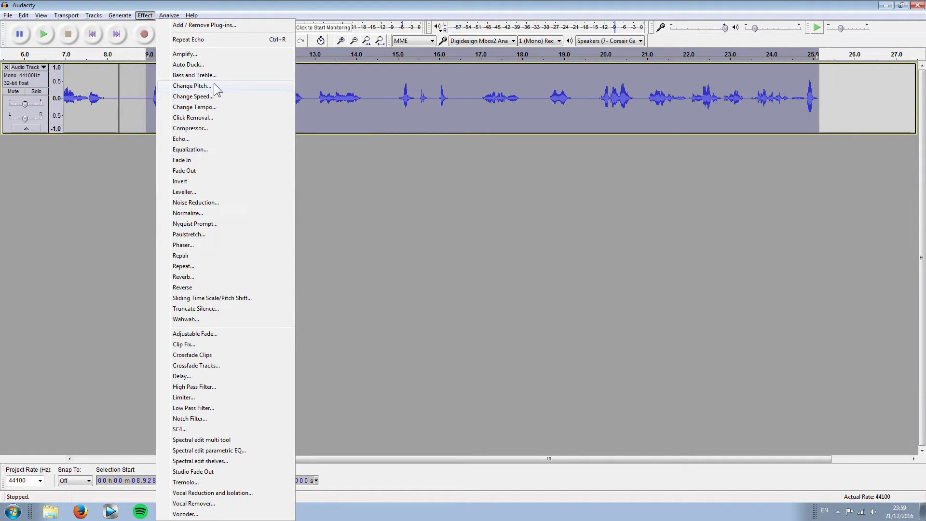
left_click(192, 85)
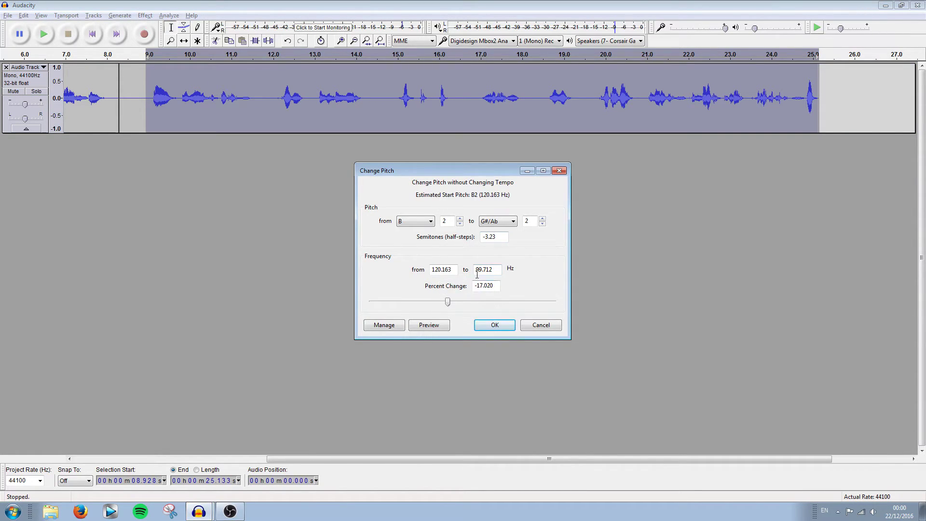
left_click(493, 326)
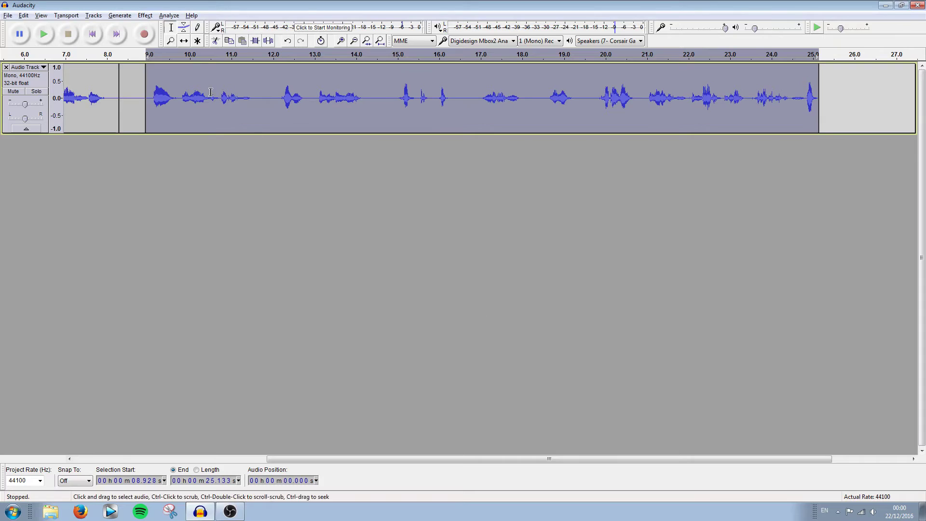
left_click(145, 13)
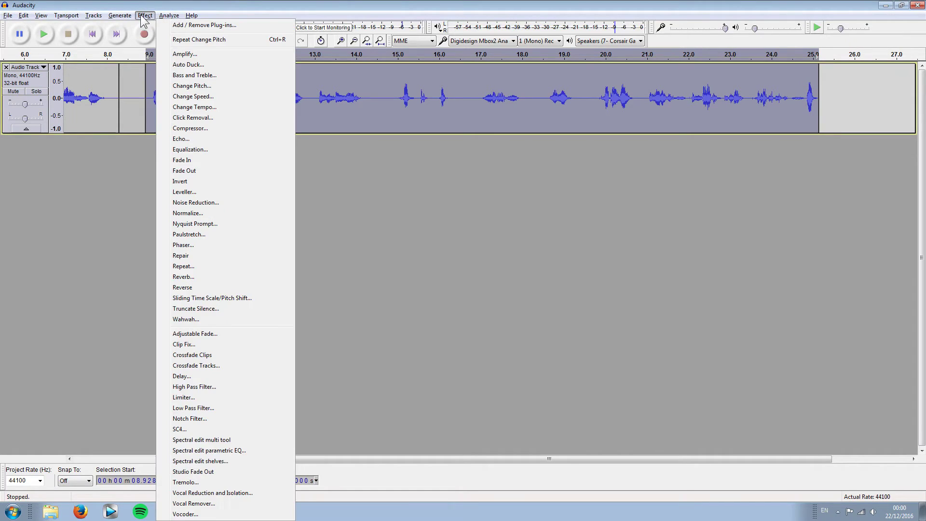
left_click(180, 138)
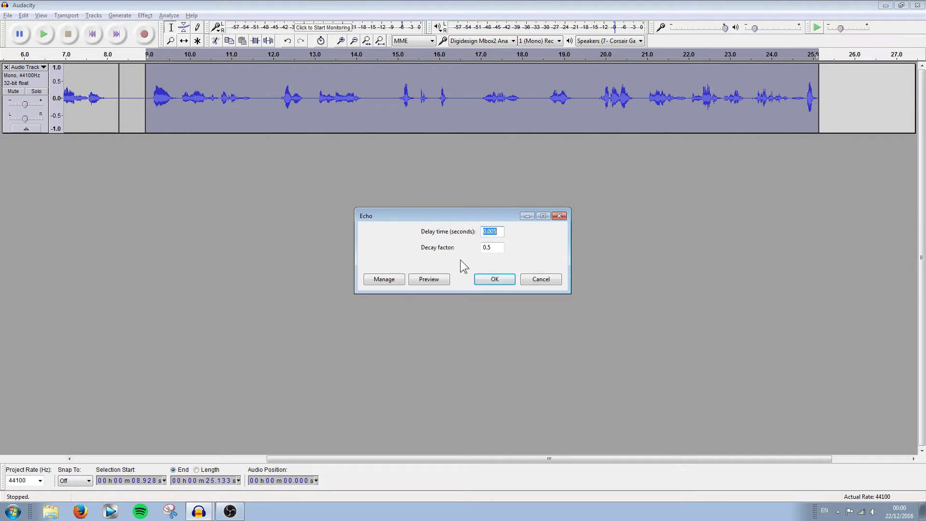
left_click(495, 279)
- Play the altered voice from about 8.45 seconds, then stop
left_click(125, 111)
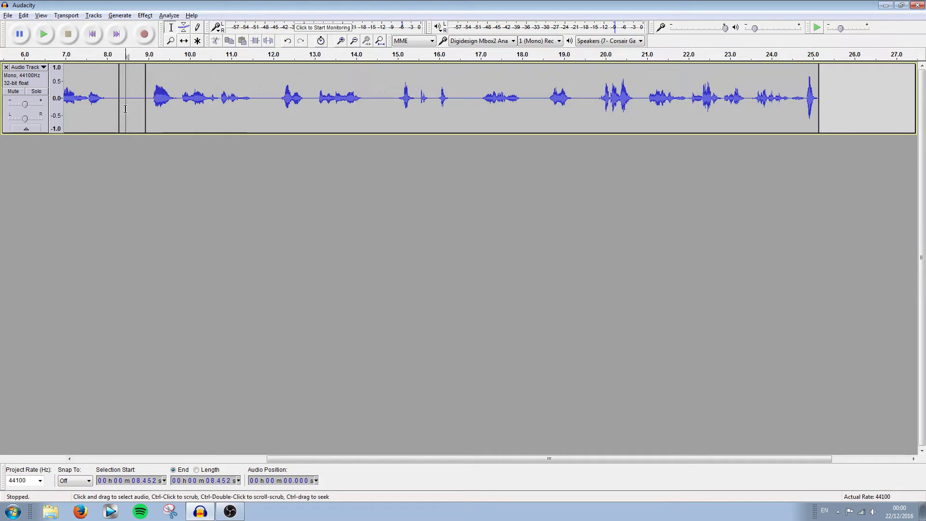
key("space")
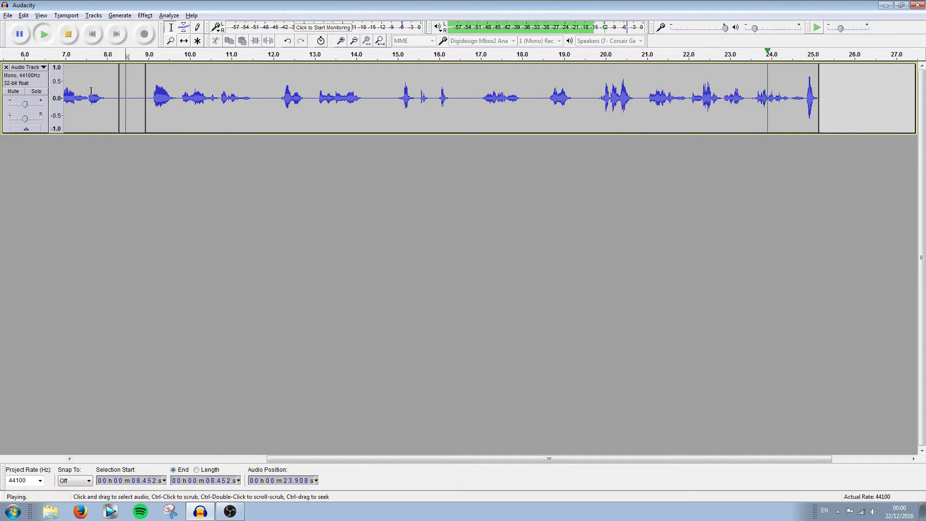
key("space")
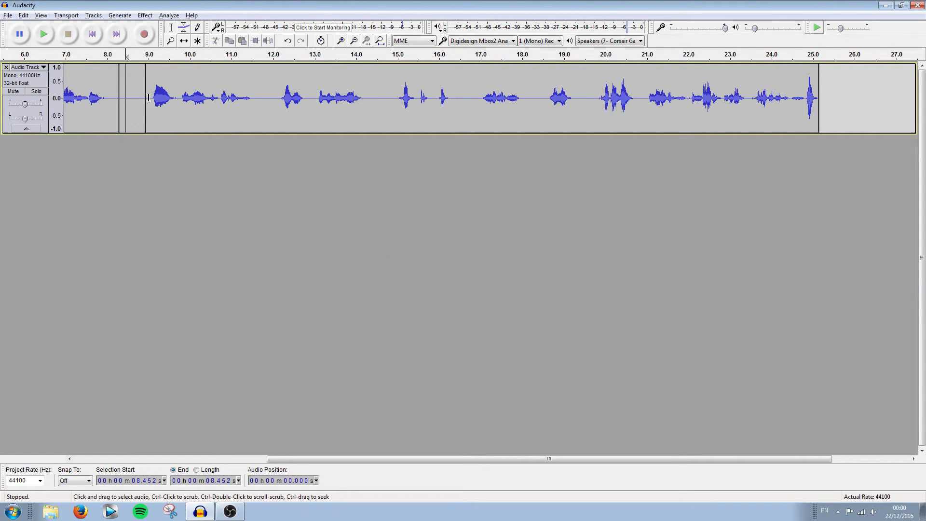
left_click_drag(148, 97, 62, 98)
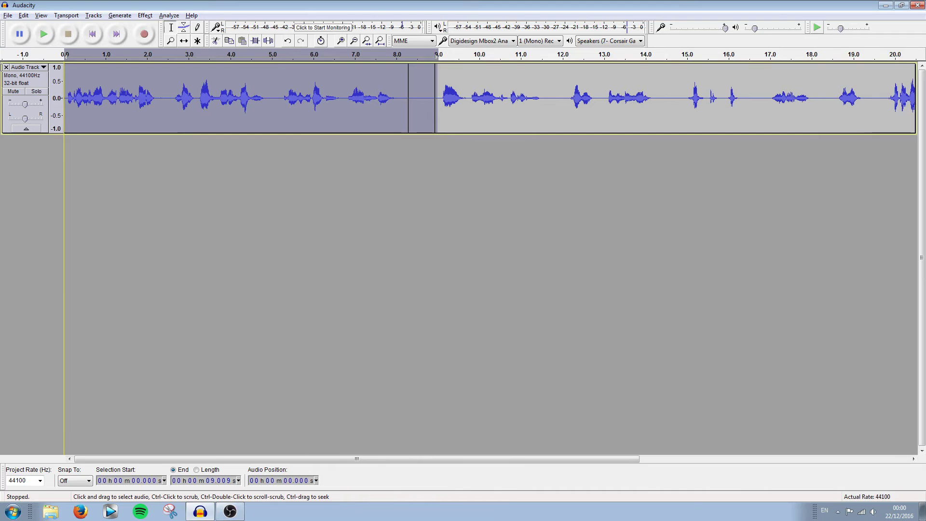
- Delete the first nine seconds and start recording breathing into a new track
key("Delete")
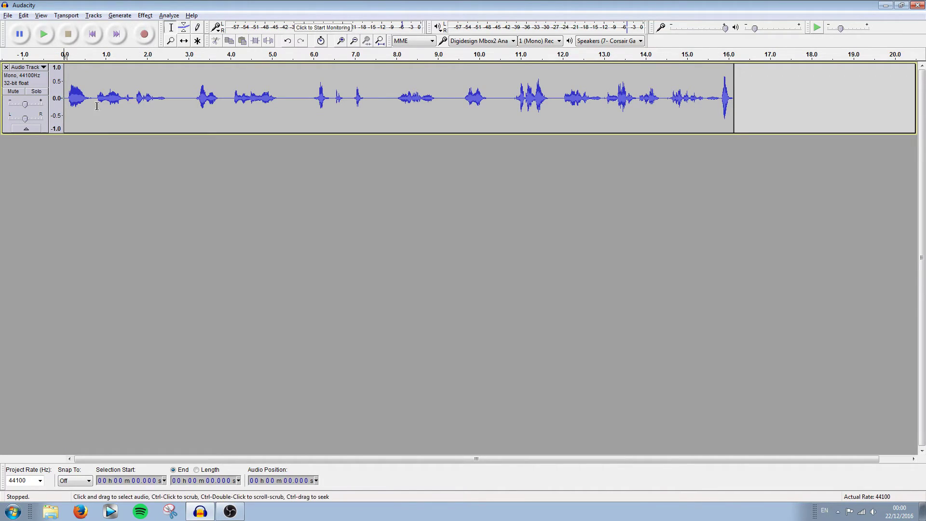
left_click(145, 35)
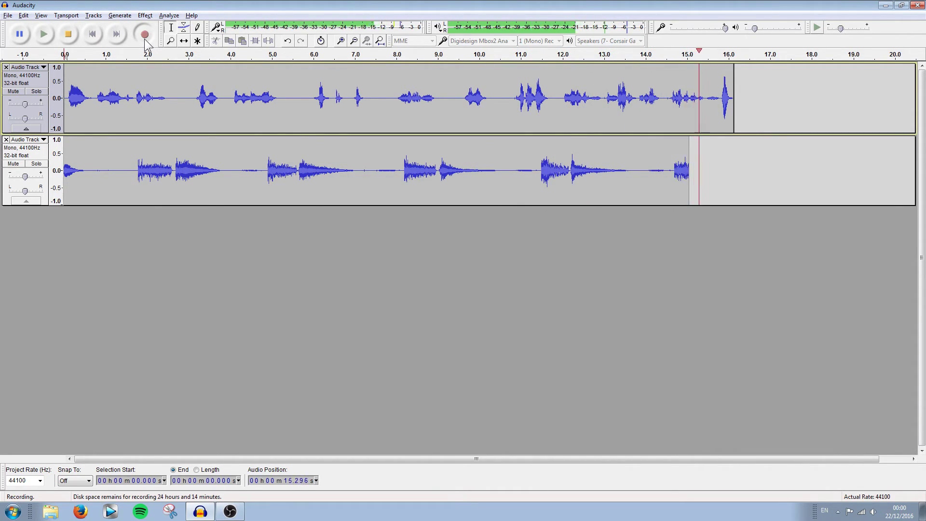
- Stop the breathing recording, delete its silent start, and select the whole track
key("space")
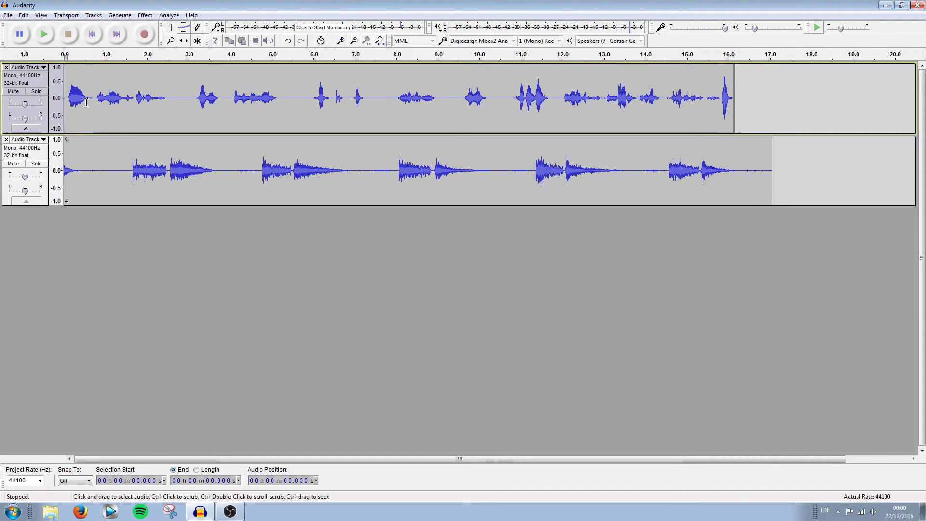
left_click_drag(130, 169, 58, 166)
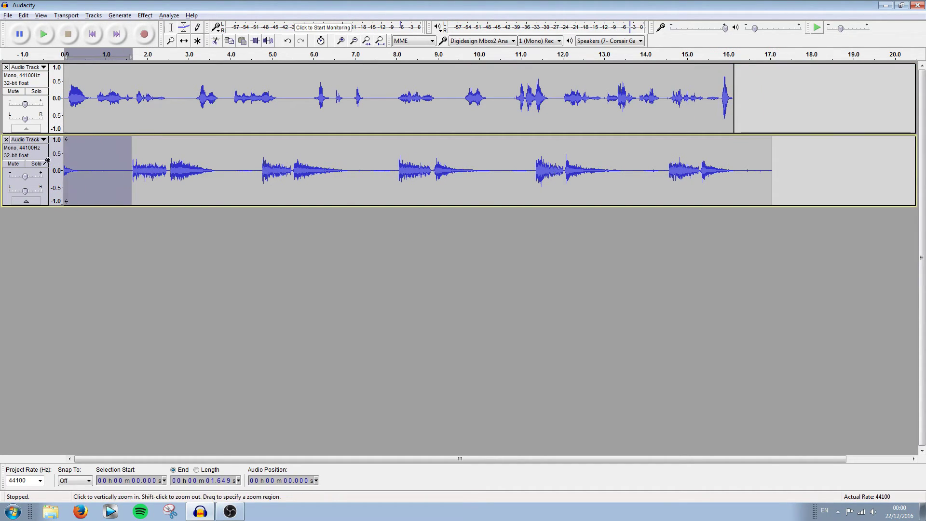
key("Delete")
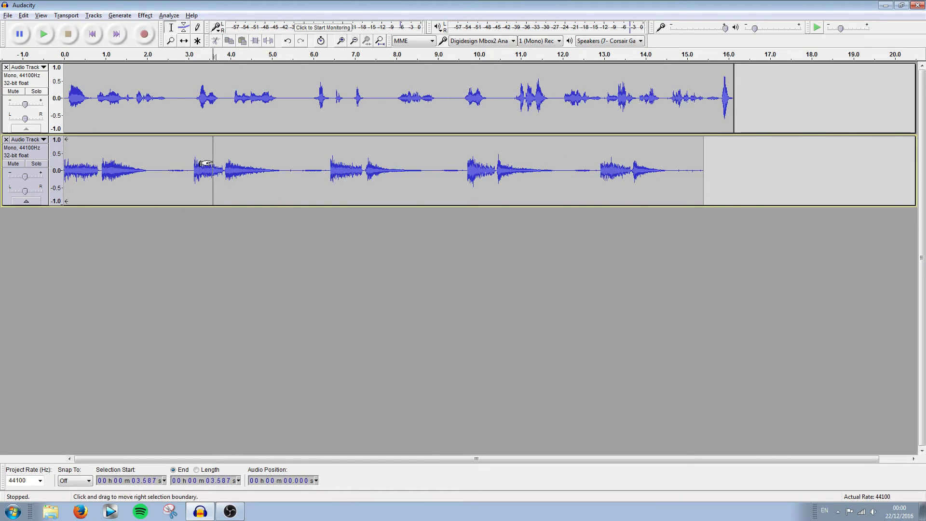
double_click(207, 167)
- Apply Change Pitch (-3.23 semitones) and Echo to the breathing track
left_click(145, 15)
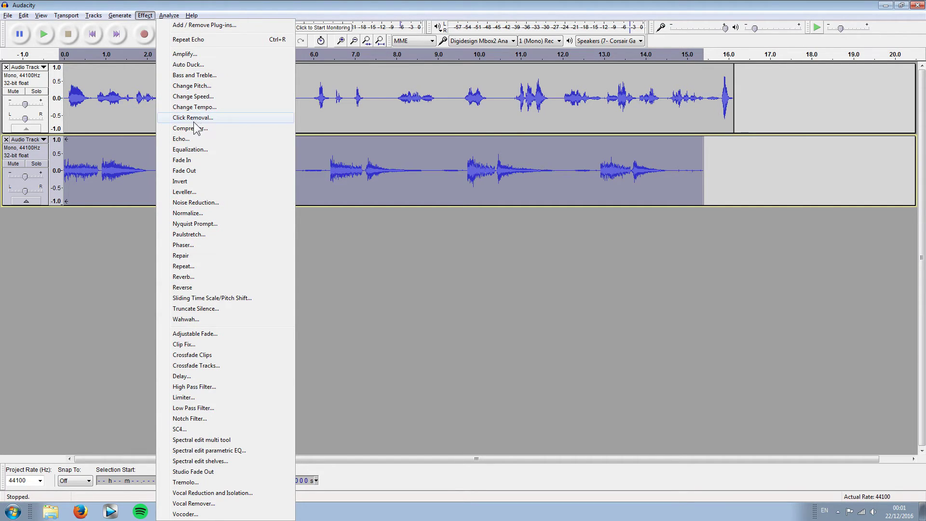
left_click(192, 86)
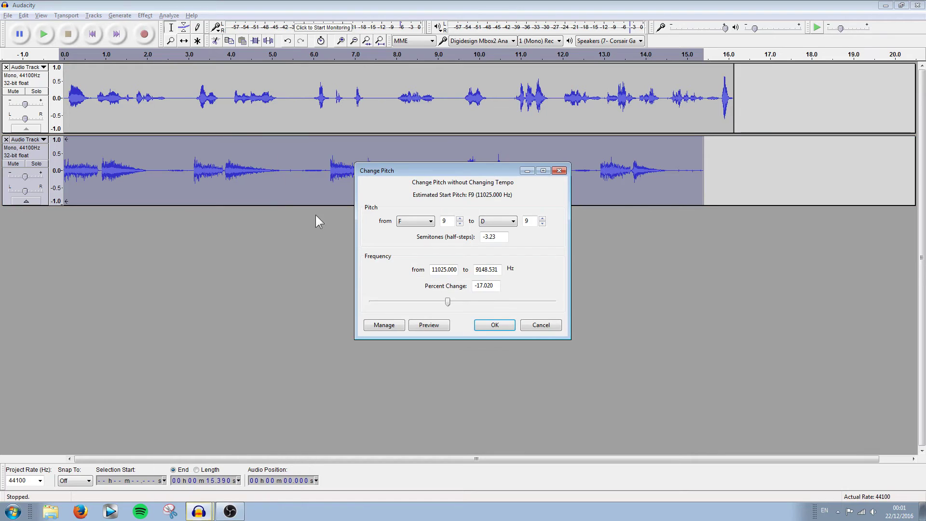
left_click(478, 325)
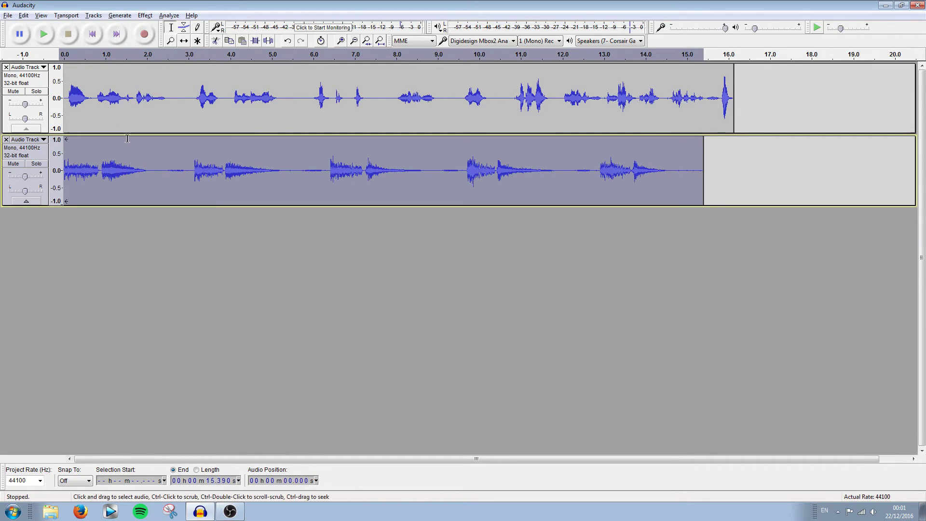
left_click(146, 16)
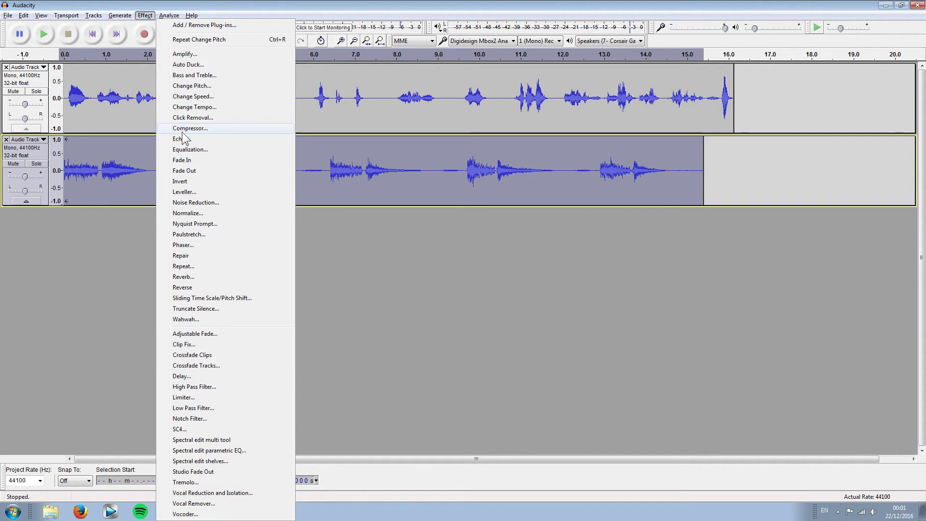
left_click(191, 135)
left_click(494, 281)
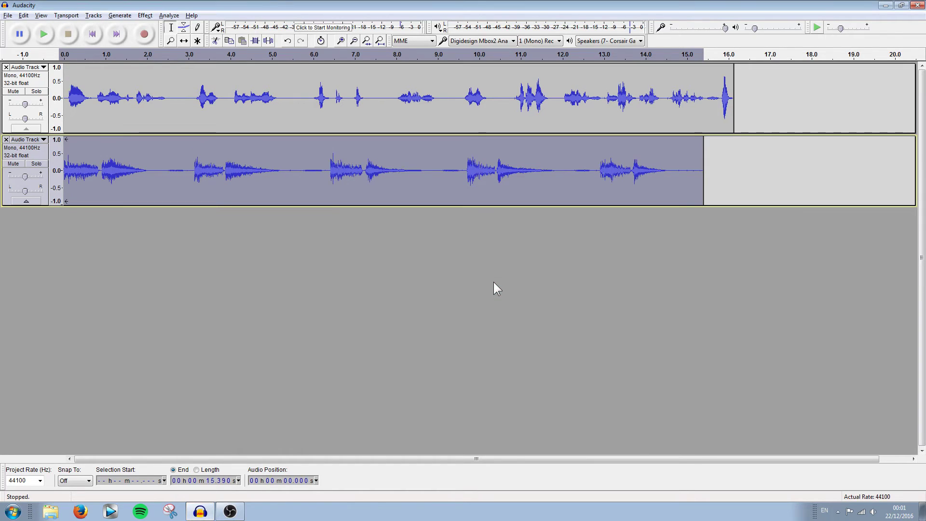
- Lower the breathing track's gain slightly and raise the voice gain to about +3 dB while playing
left_click(92, 34)
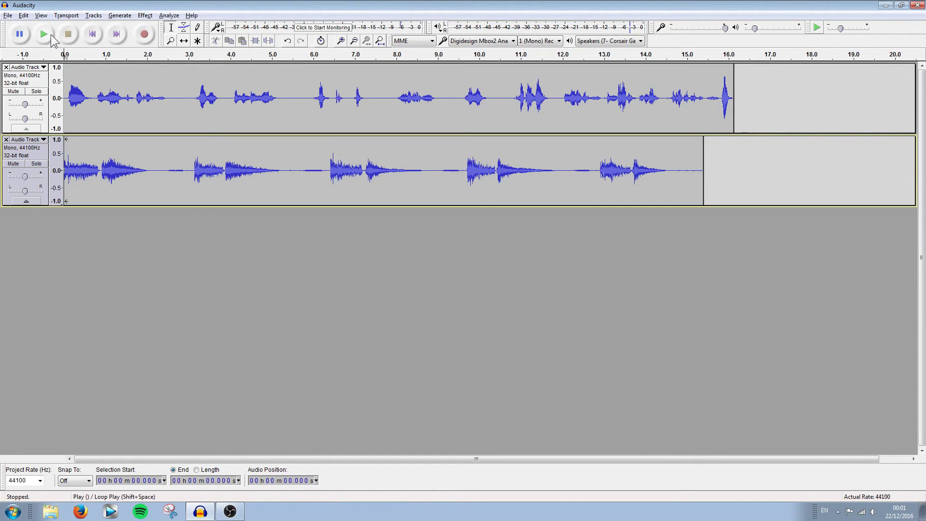
left_click(51, 35)
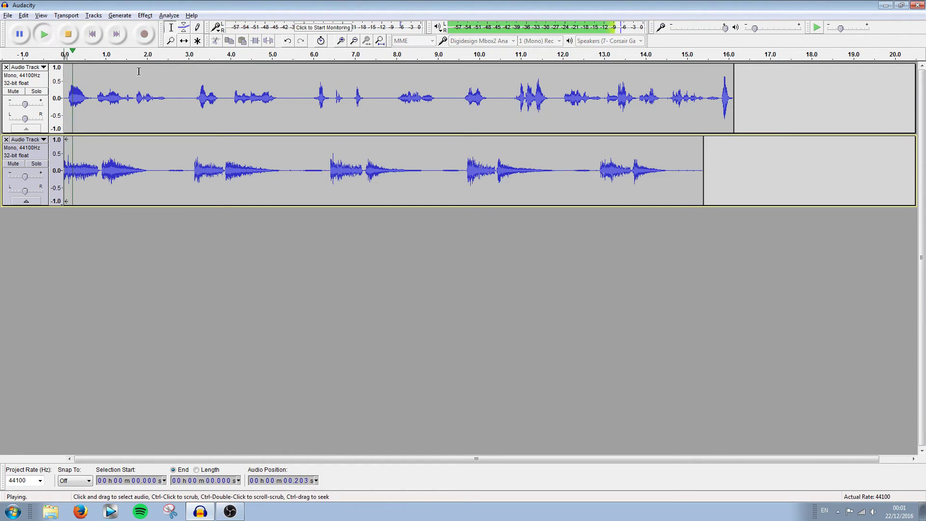
left_click(69, 34)
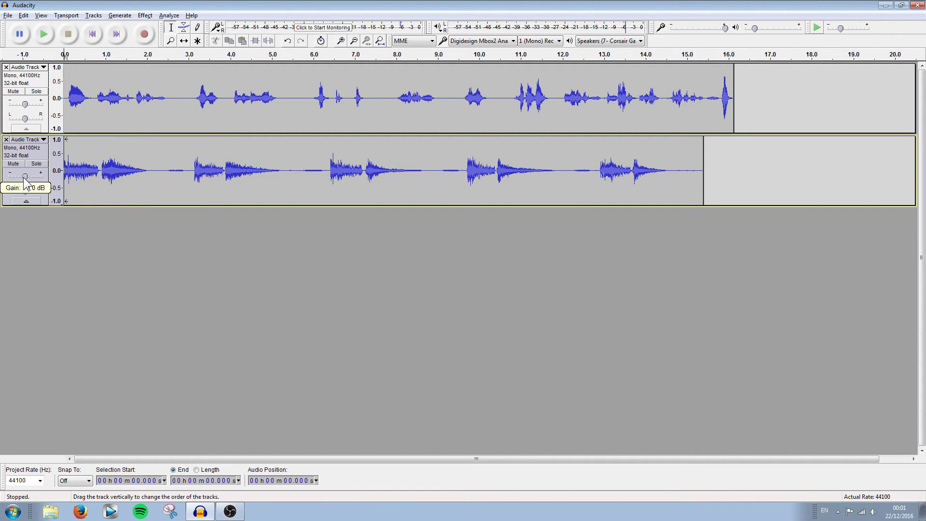
left_click_drag(23, 177, 19, 177)
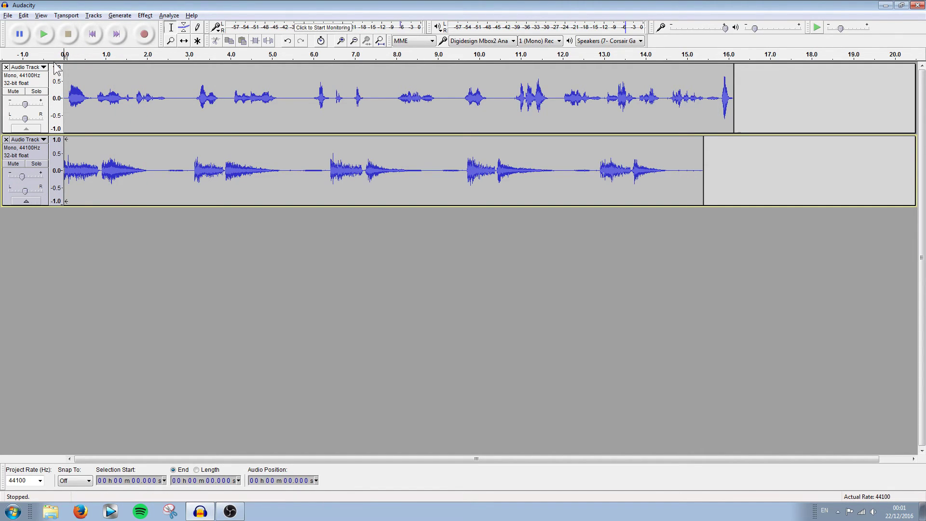
left_click(45, 35)
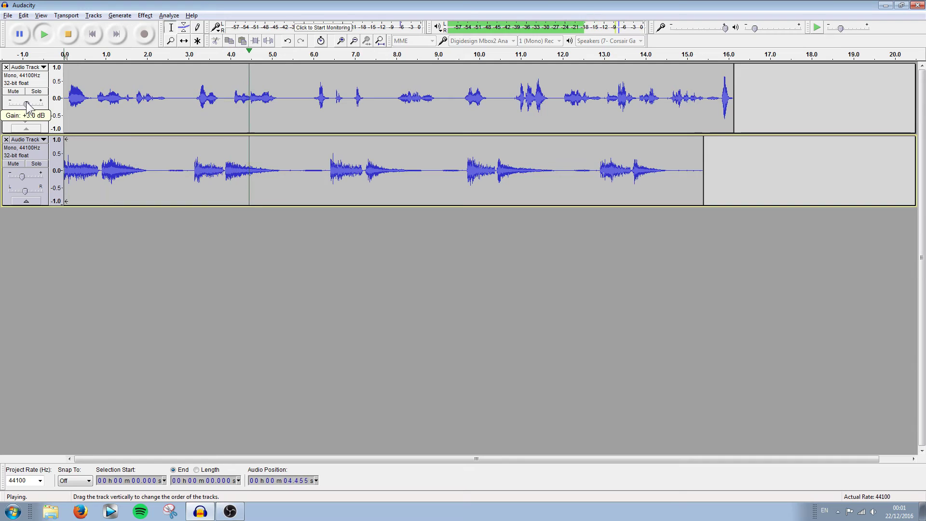
left_click_drag(23, 104, 29, 106)
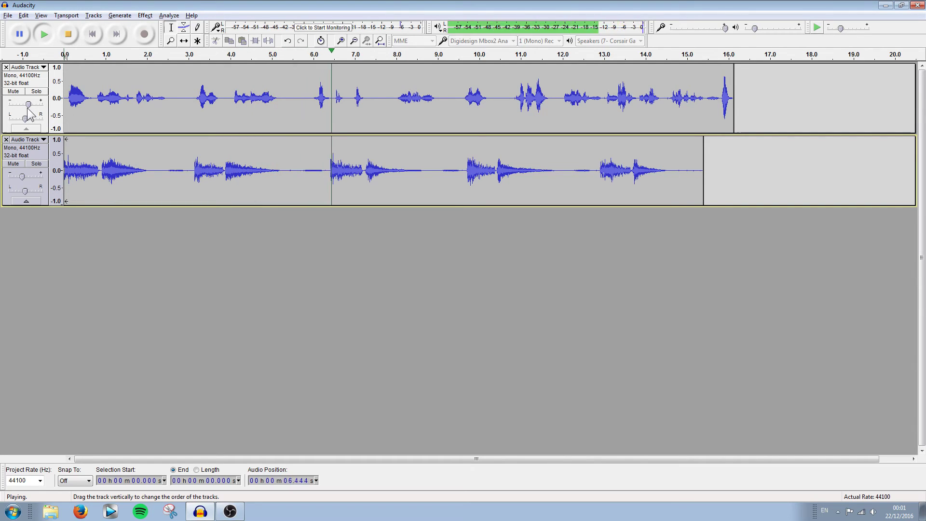